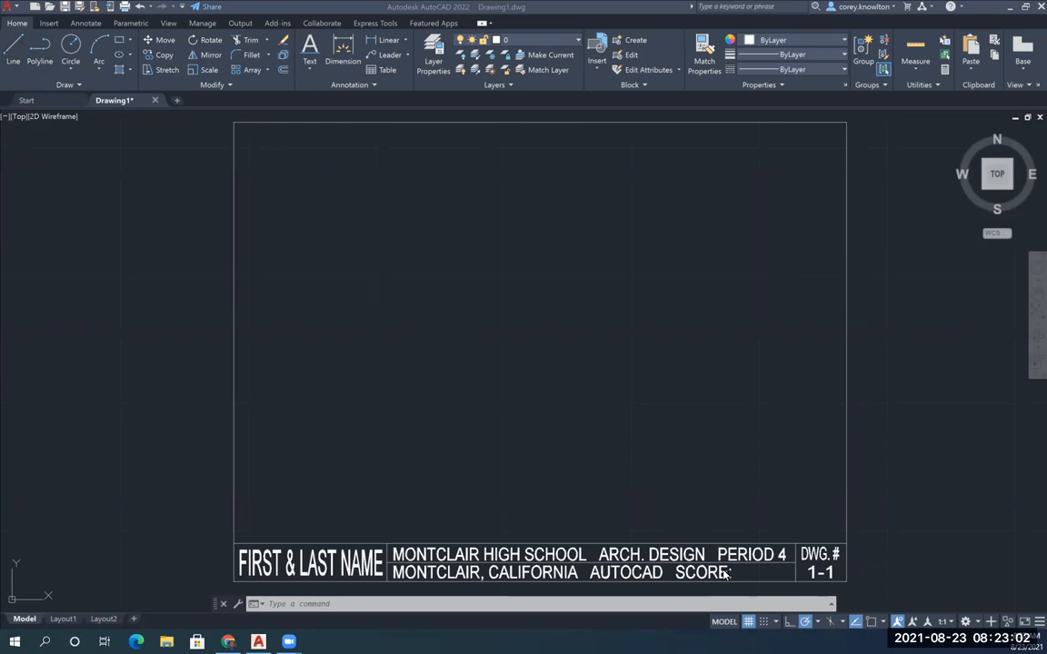
Turn on grid snap and set the snap X and Y spacing and the grid X and Y spacing to 0.25
{"action": "left_click", "coordinate": [764, 622]}
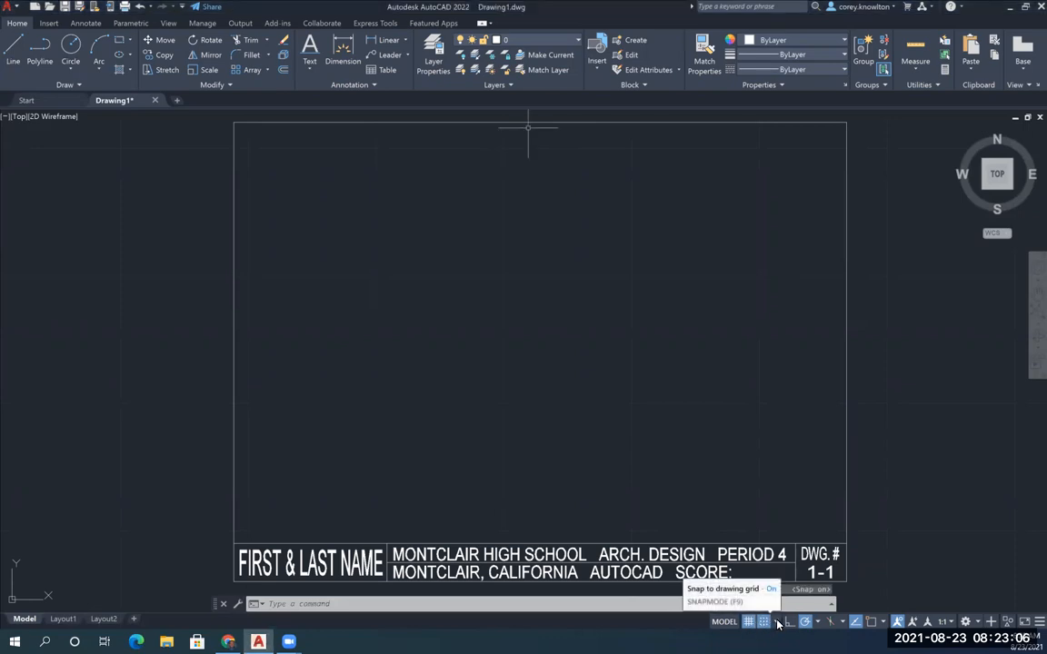
{"action": "left_click", "coordinate": [776, 622]}
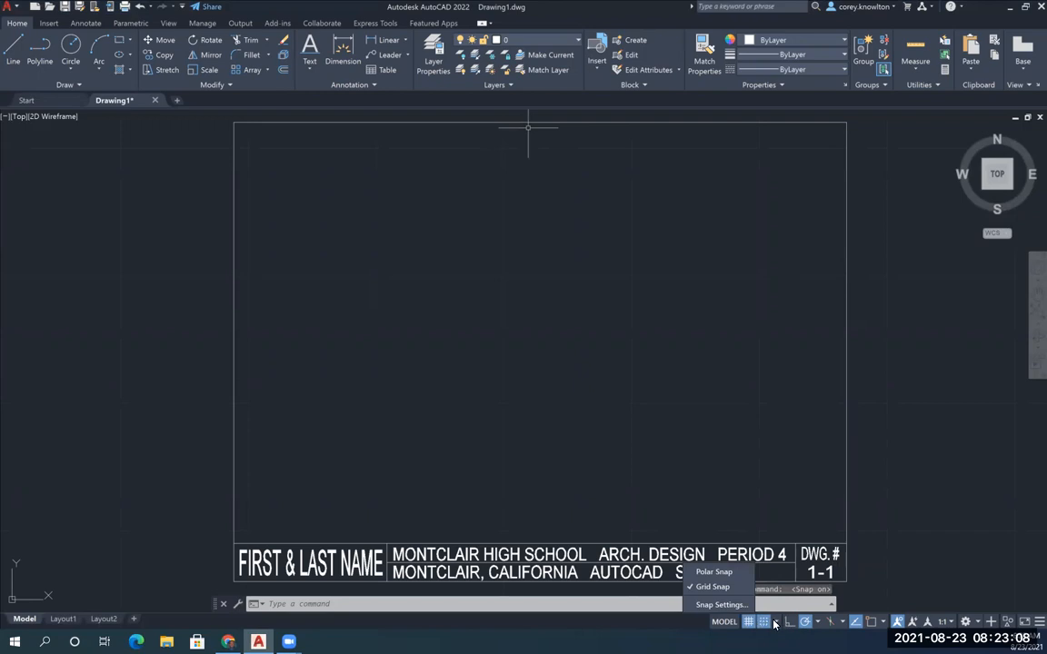
{"action": "left_click", "coordinate": [715, 605]}
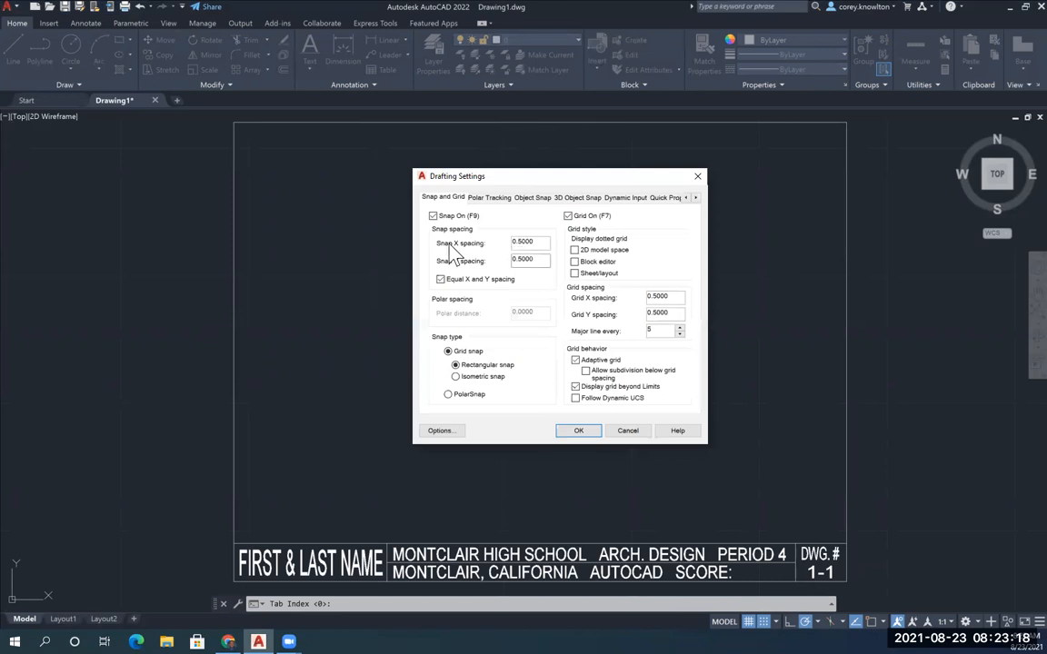
{"action": "double_click", "coordinate": [527, 240]}
{"action": "type", "text": ".25.25"}
{"action": "left_click", "coordinate": [669, 313]}
{"action": "left_click", "coordinate": [588, 435]}
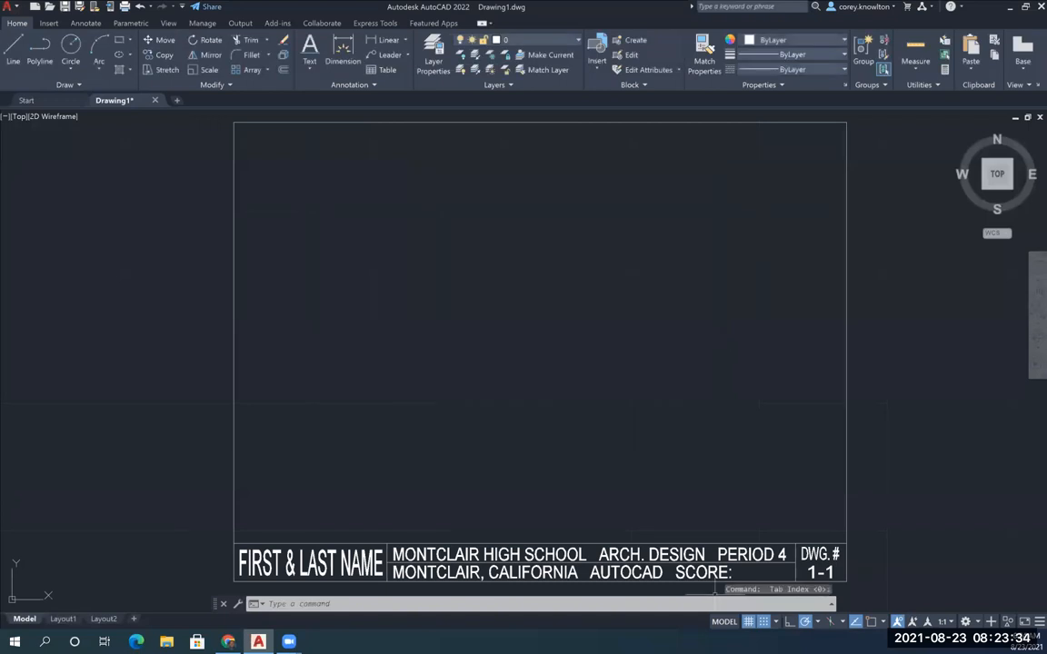
{"action": "left_click", "coordinate": [775, 621]}
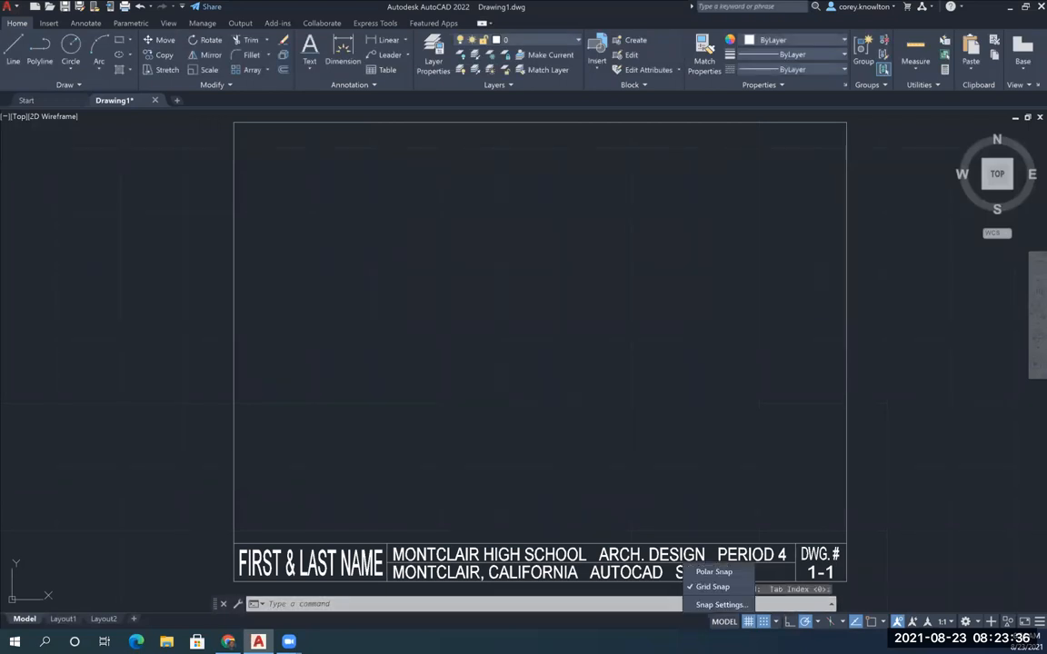
{"action": "left_click", "coordinate": [722, 604]}
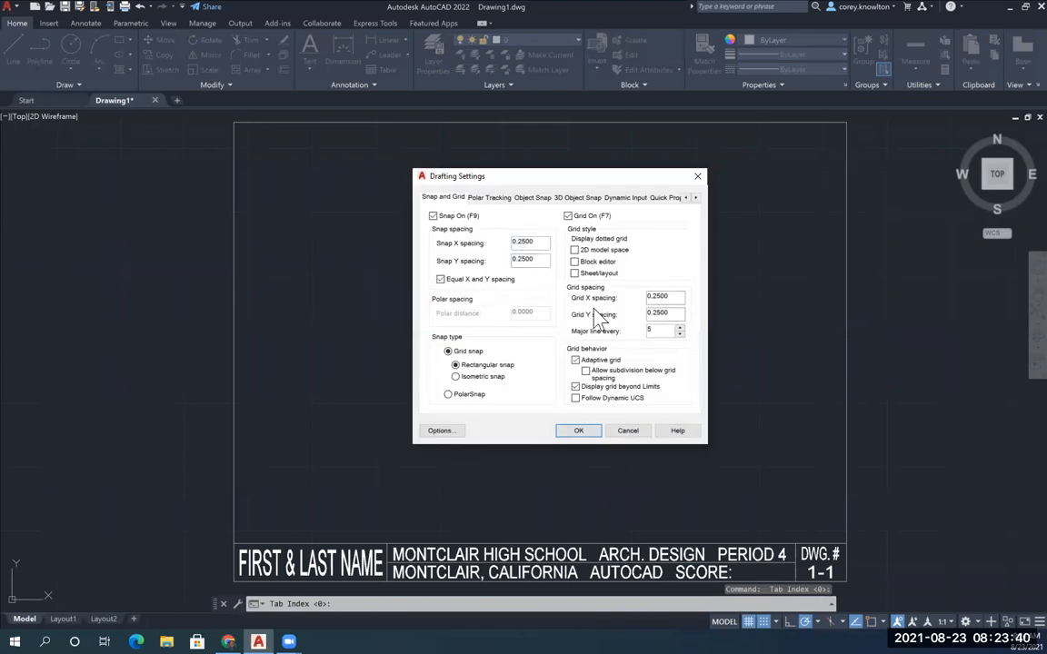
{"action": "left_click", "coordinate": [578, 429]}
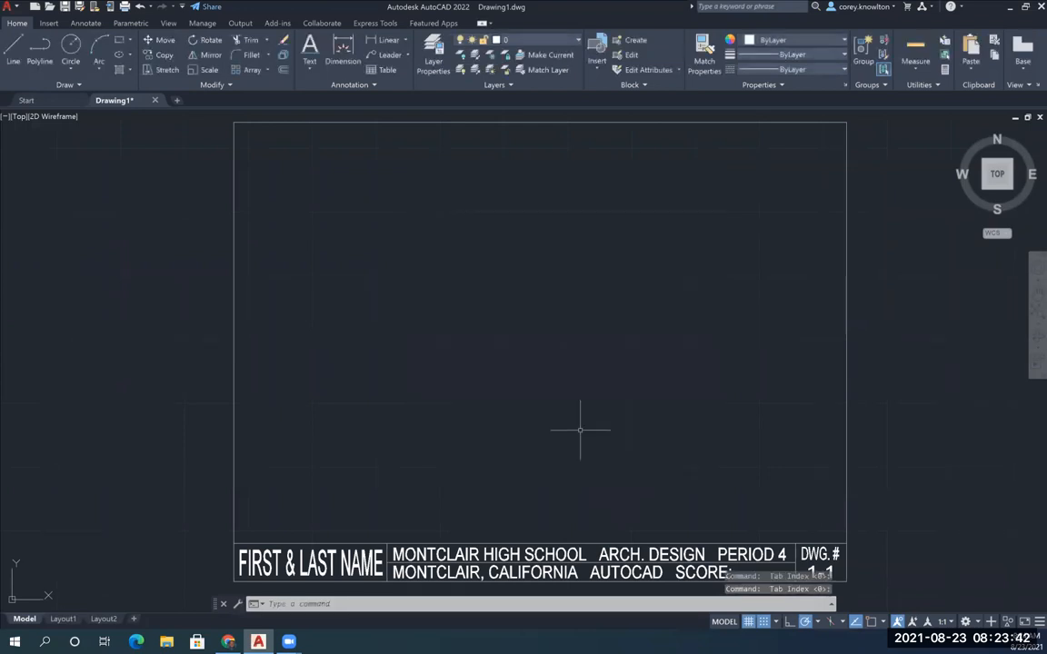
With object snap on, draw a vertical line from the top border's midpoint straight down about 7 units, stopping above the title block
{"action": "left_click", "coordinate": [13, 51]}
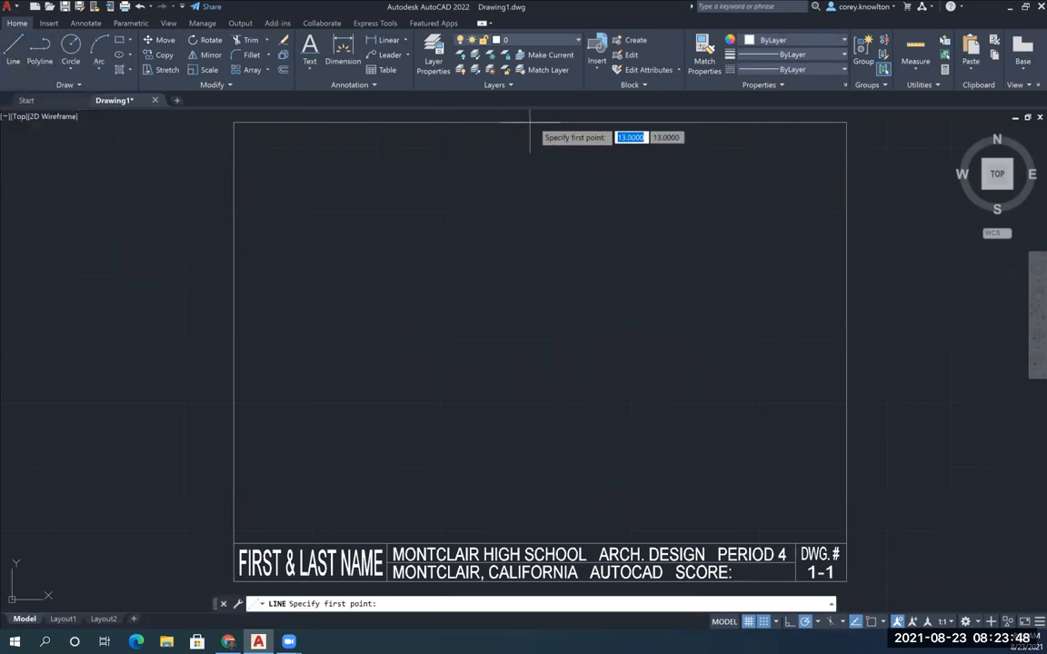
{"action": "key", "text": "F3"}
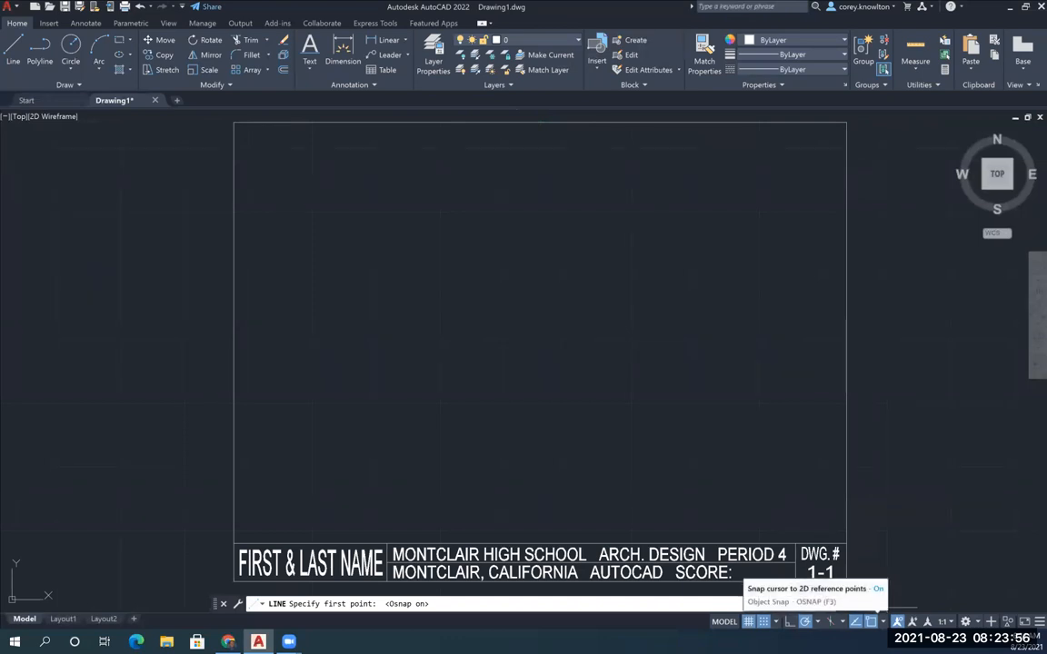
{"action": "left_click", "coordinate": [882, 622]}
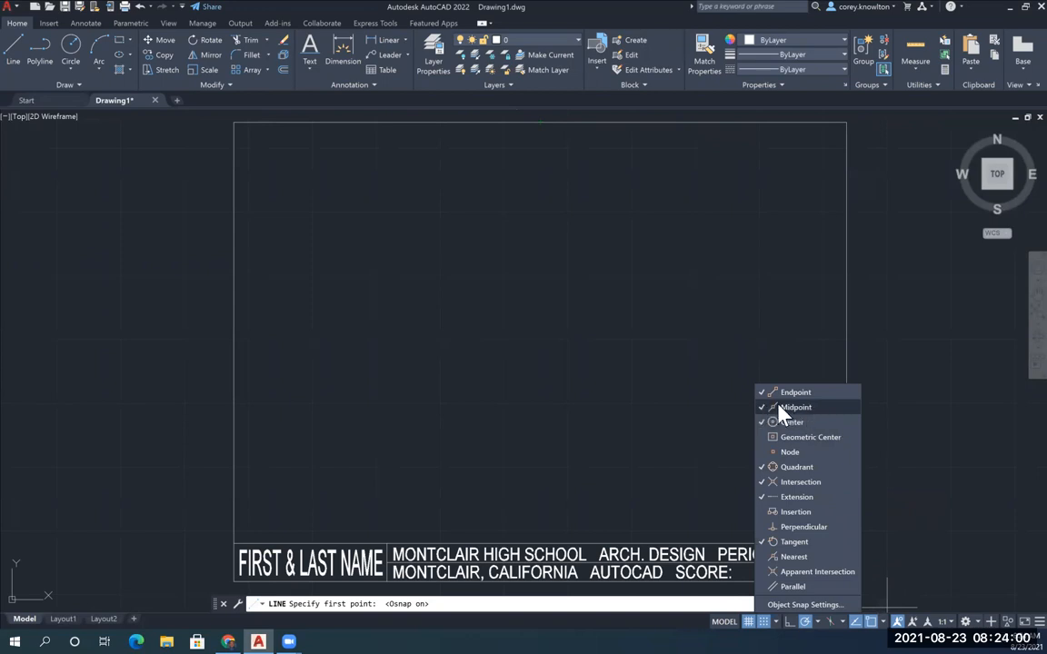
{"action": "left_click", "coordinate": [545, 136]}
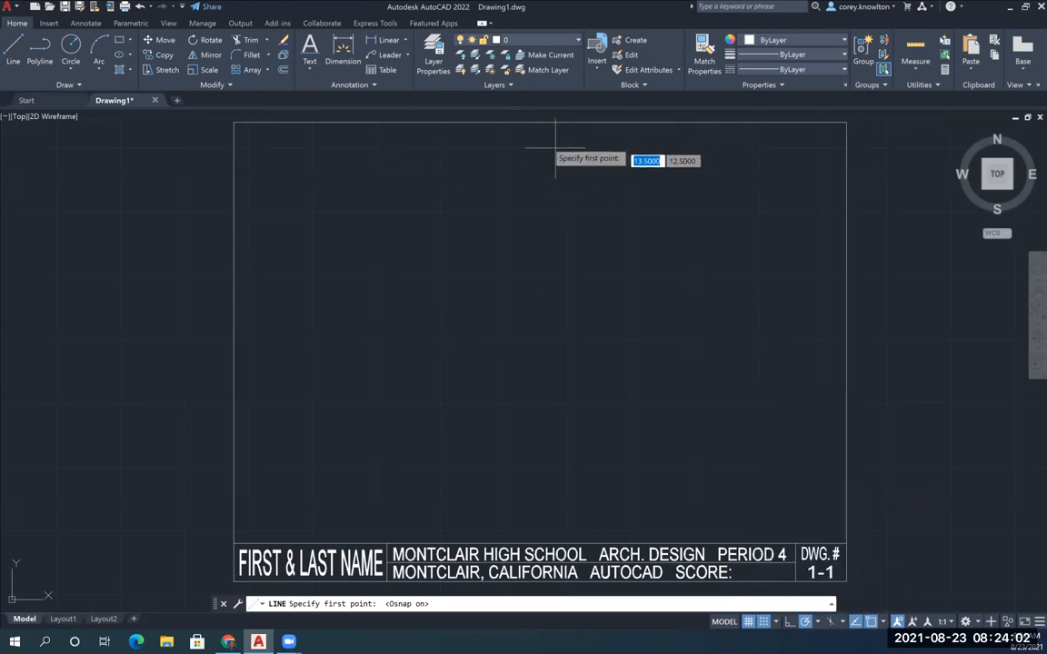
{"action": "left_click", "coordinate": [540, 124]}
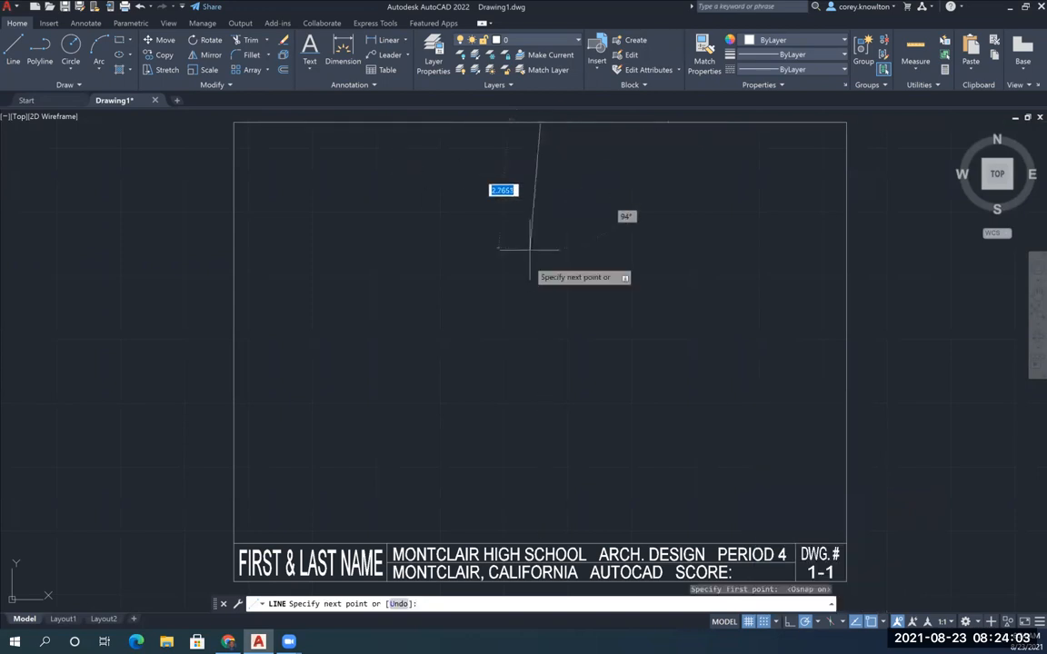
{"action": "left_click", "coordinate": [540, 479]}
{"action": "key", "text": "Return"}
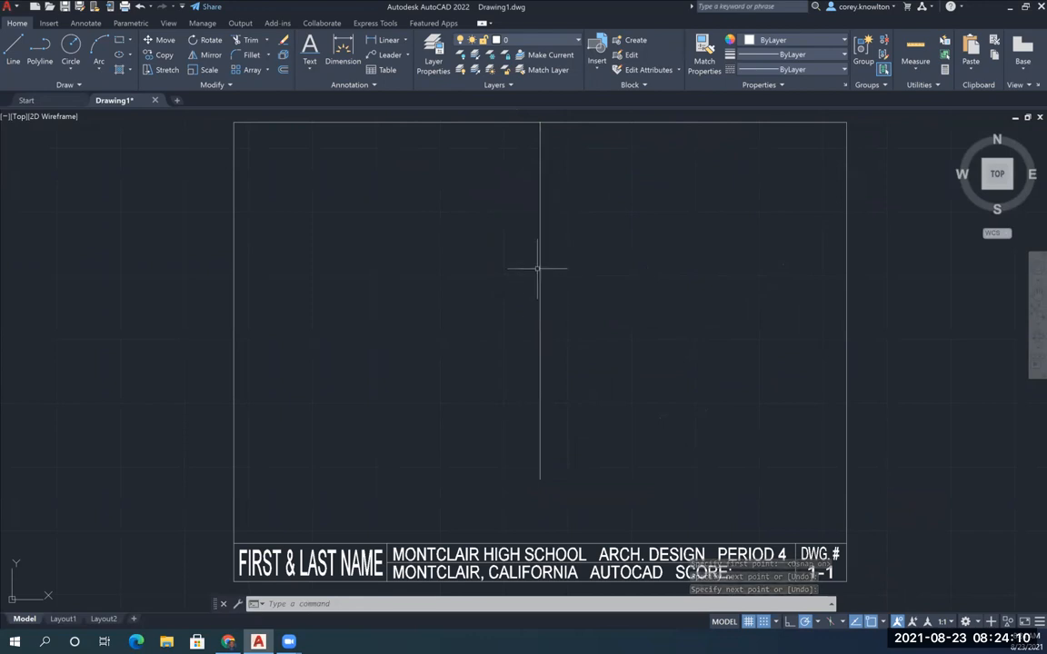
{"action": "left_click", "coordinate": [14, 50]}
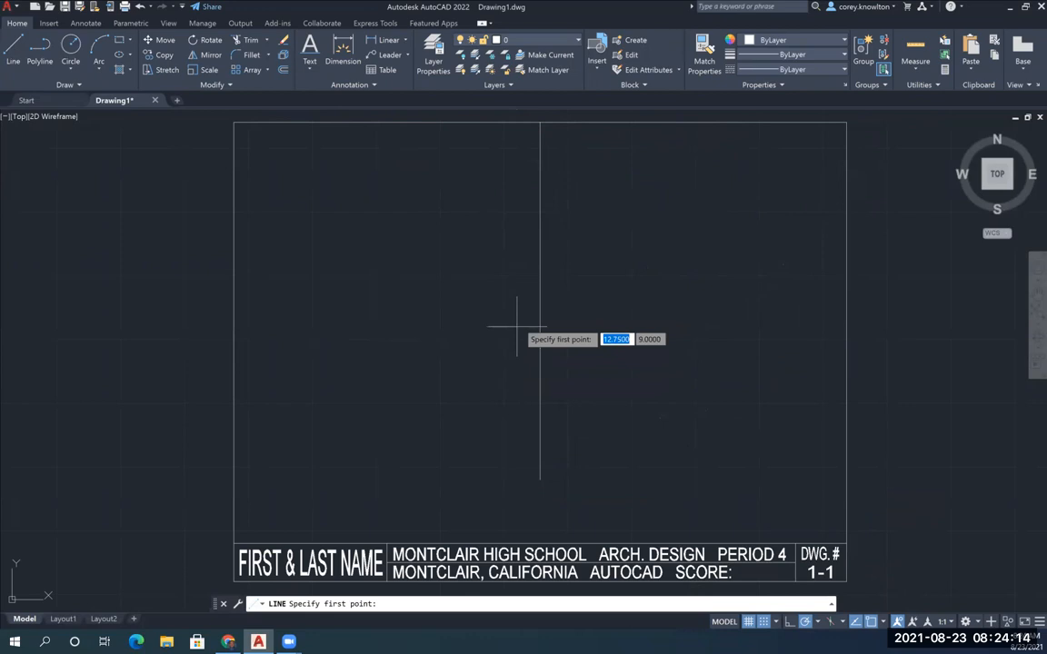
{"action": "left_click", "coordinate": [490, 159]}
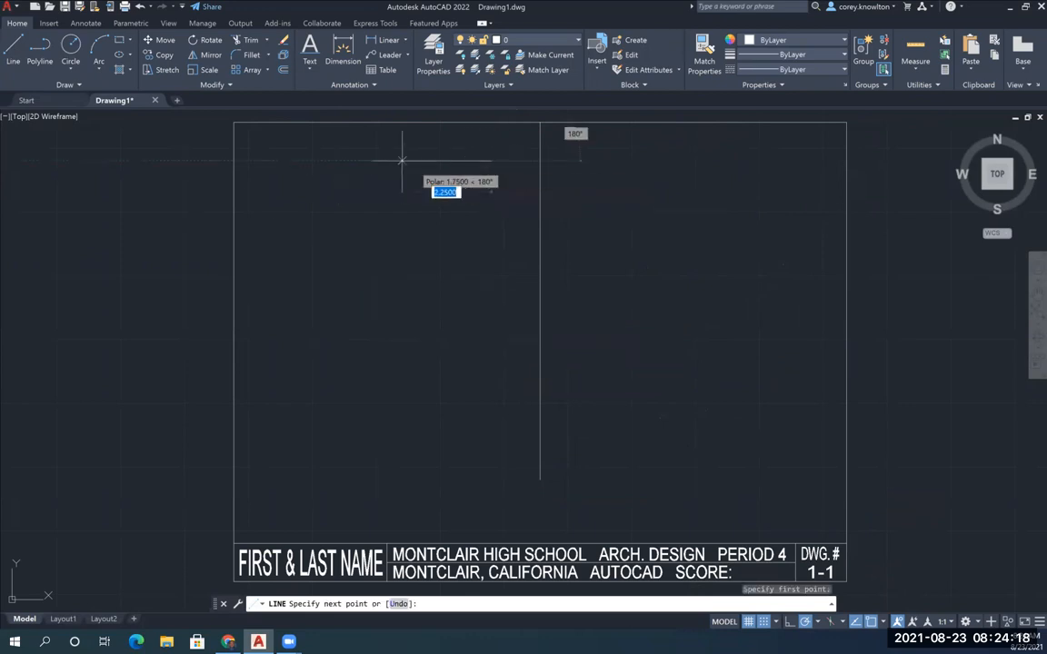
{"action": "left_click", "coordinate": [274, 160]}
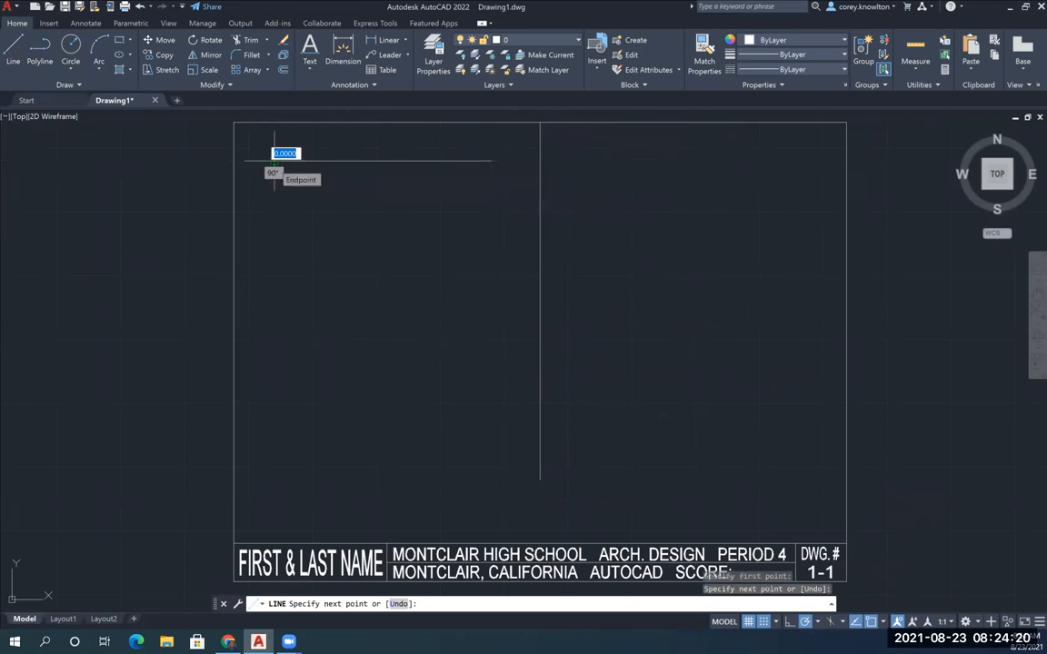
{"action": "right_click", "coordinate": [245, 210]}
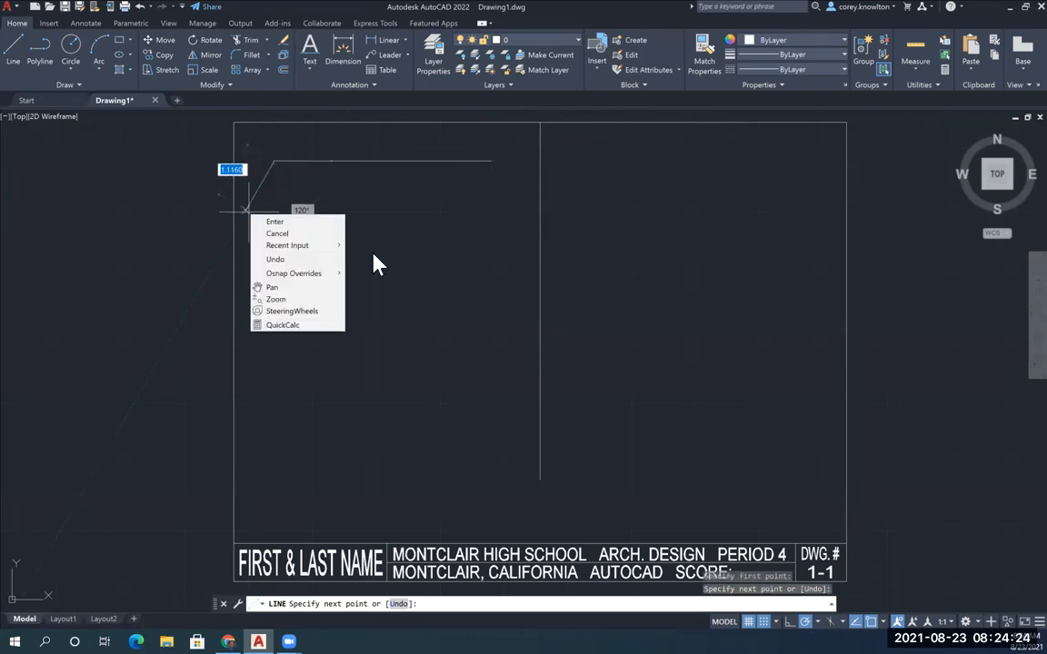
{"action": "left_click", "coordinate": [275, 259]}
{"action": "key", "text": "Escape"}
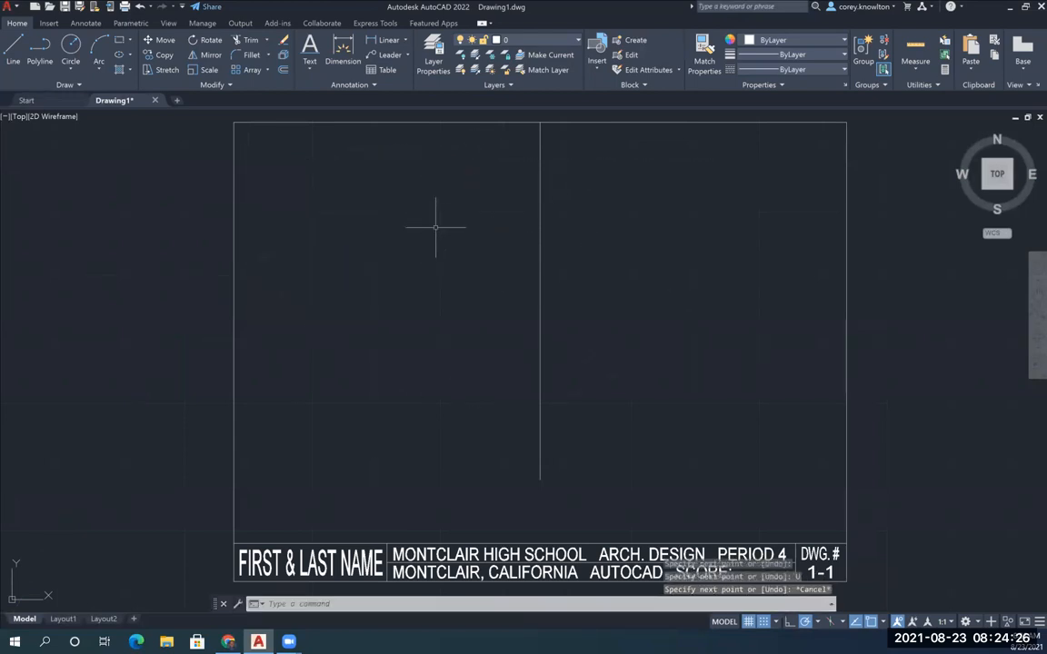
Start an outline left of the divider at 8,12.5: about 4.5 right, 1.75 down, 1.25 left, 0.75 up and 1 left
{"action": "left_click", "coordinate": [15, 50]}
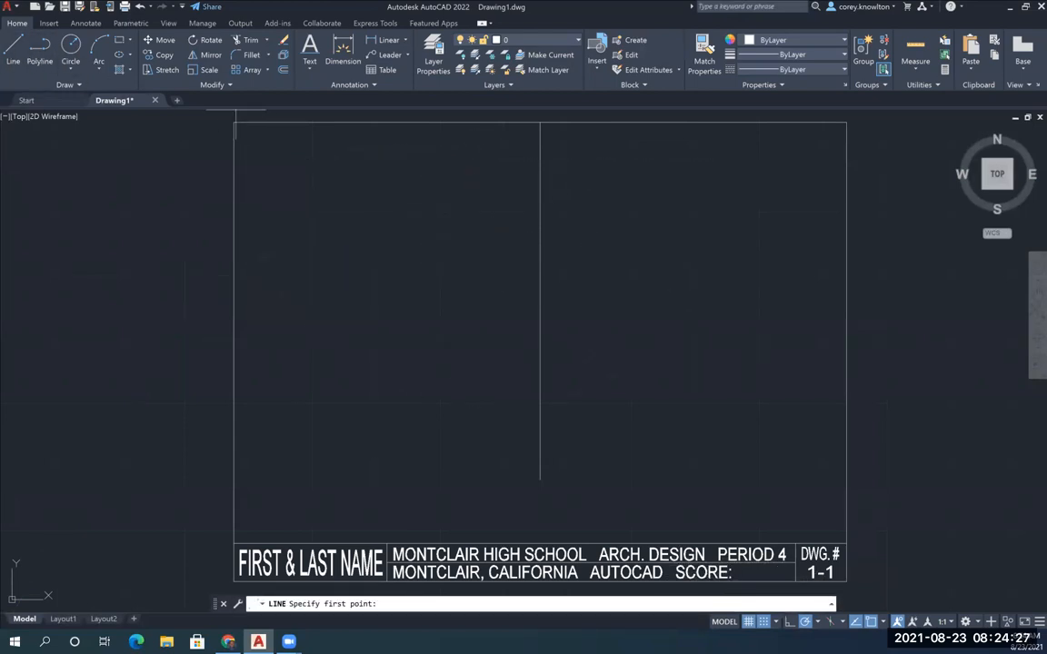
{"action": "left_click", "coordinate": [274, 147]}
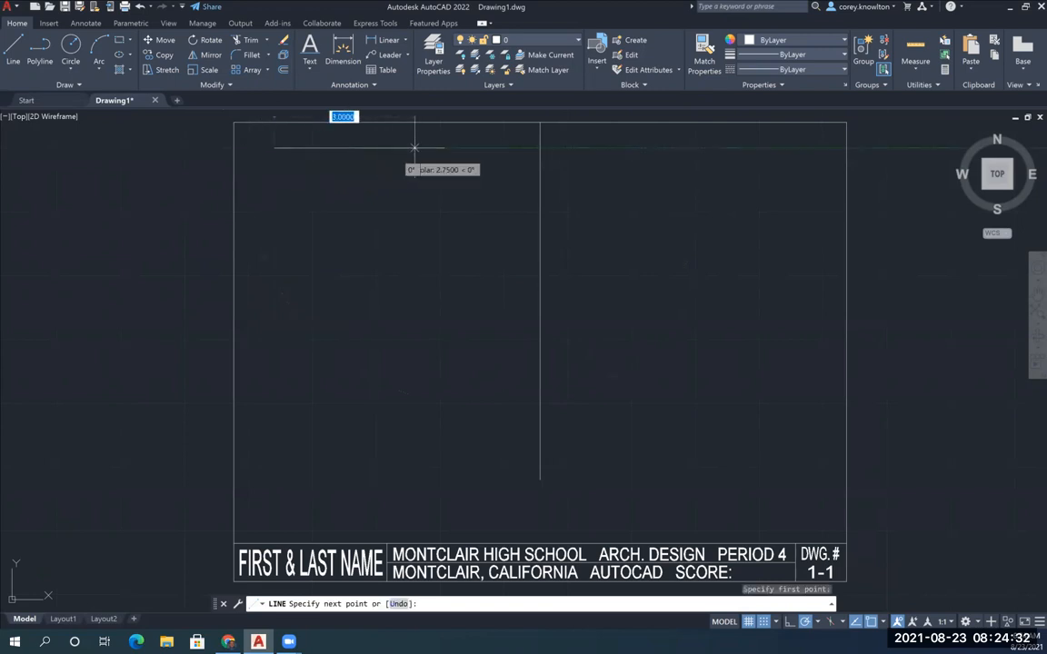
{"action": "left_click", "coordinate": [504, 147]}
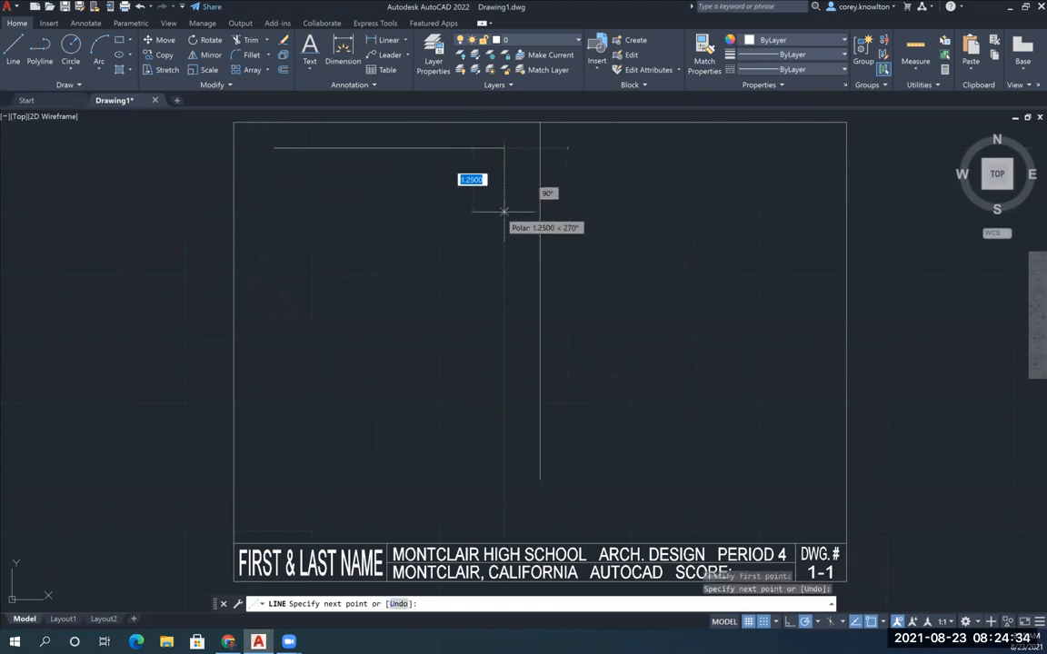
{"action": "left_click", "coordinate": [505, 235]}
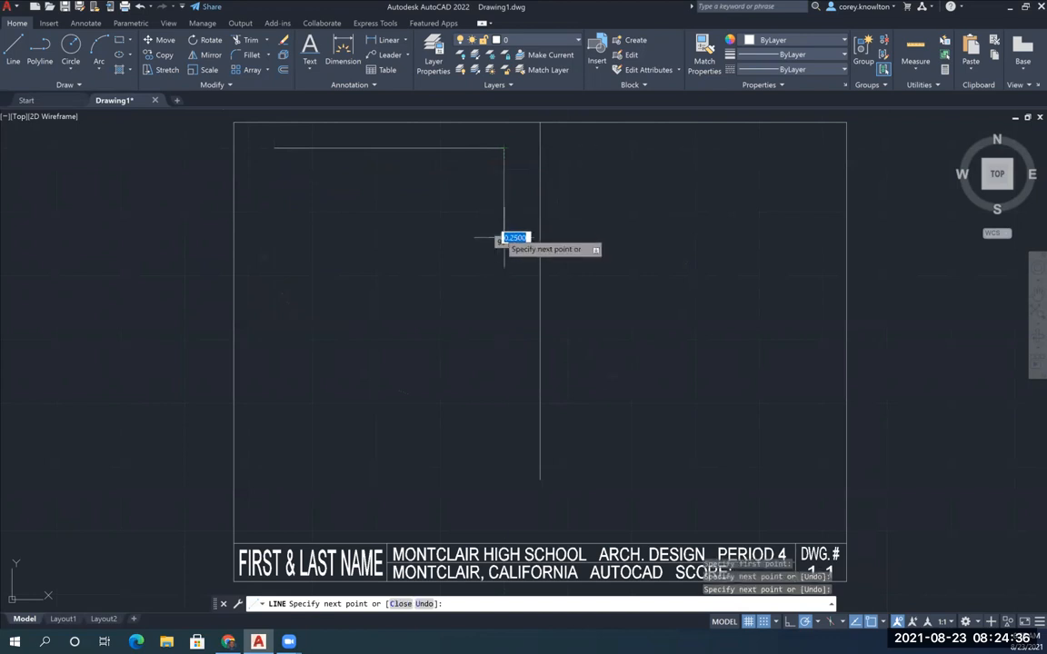
{"action": "left_click", "coordinate": [441, 237]}
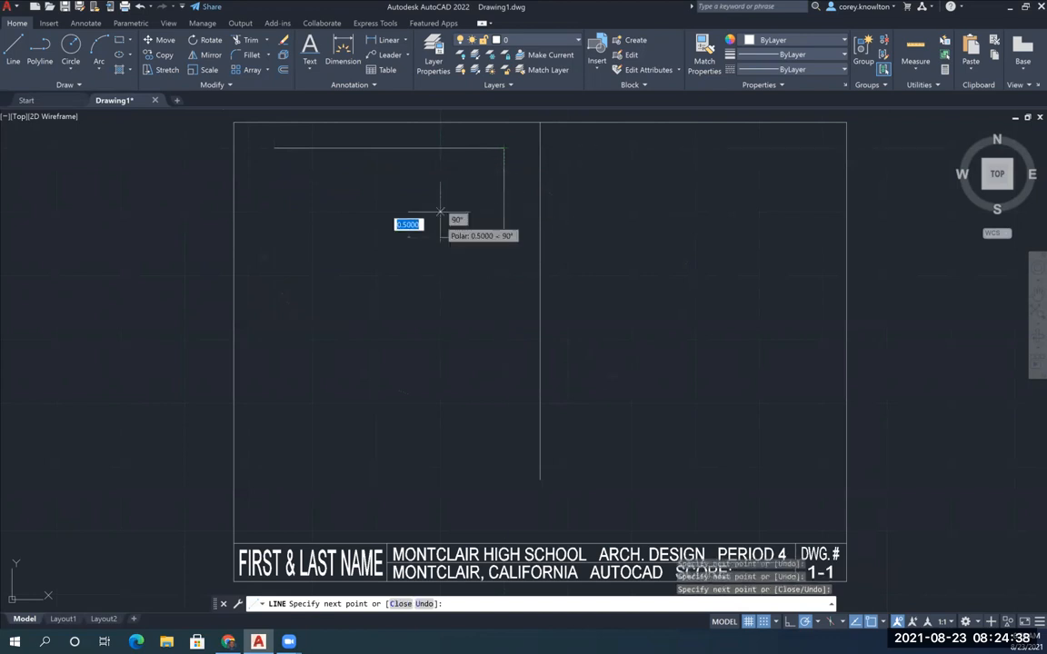
{"action": "left_click", "coordinate": [440, 199]}
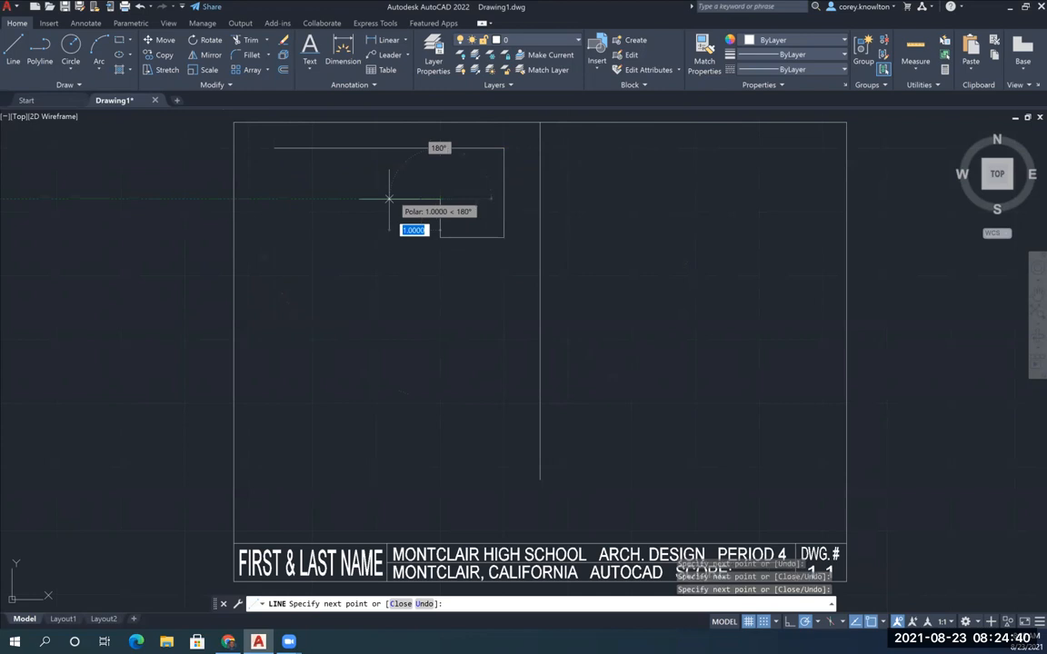
{"action": "left_click", "coordinate": [389, 199]}
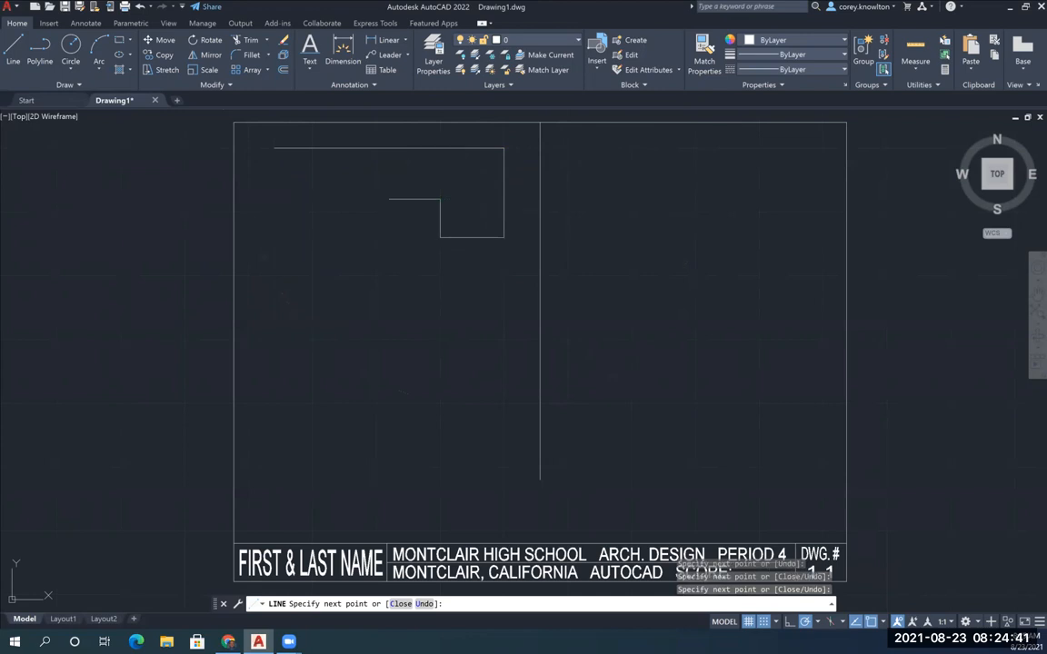
Continue the outline with segments of 1.75 down, about 1.5 right, about 0.75 down, 2 left and about 1.5 down
{"action": "left_click", "coordinate": [389, 288]}
{"action": "left_click", "coordinate": [466, 288]}
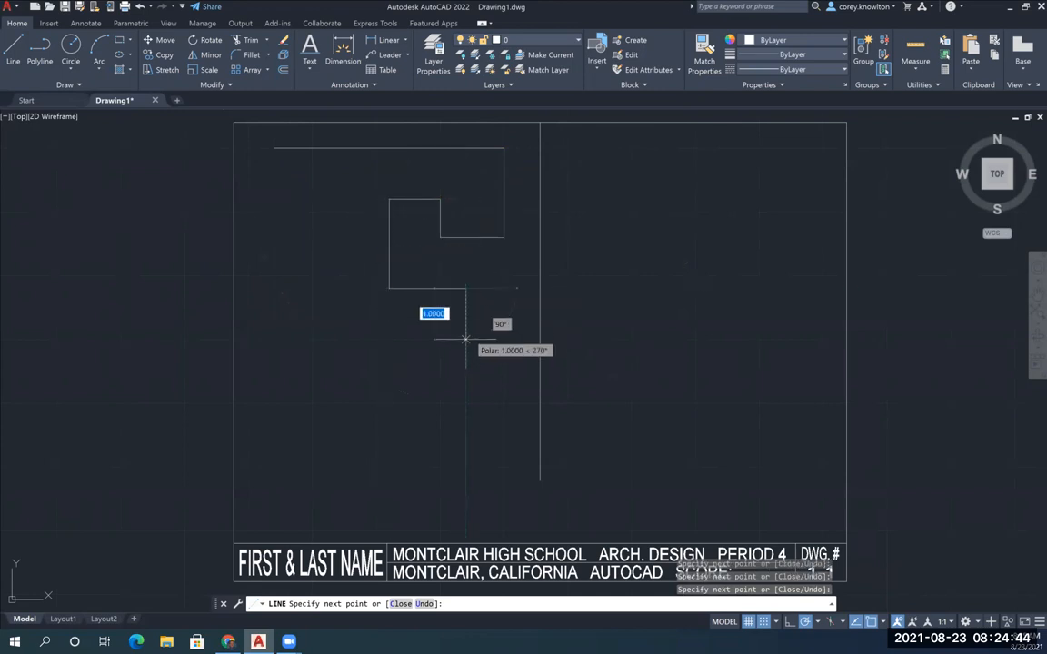
{"action": "left_click", "coordinate": [466, 325]}
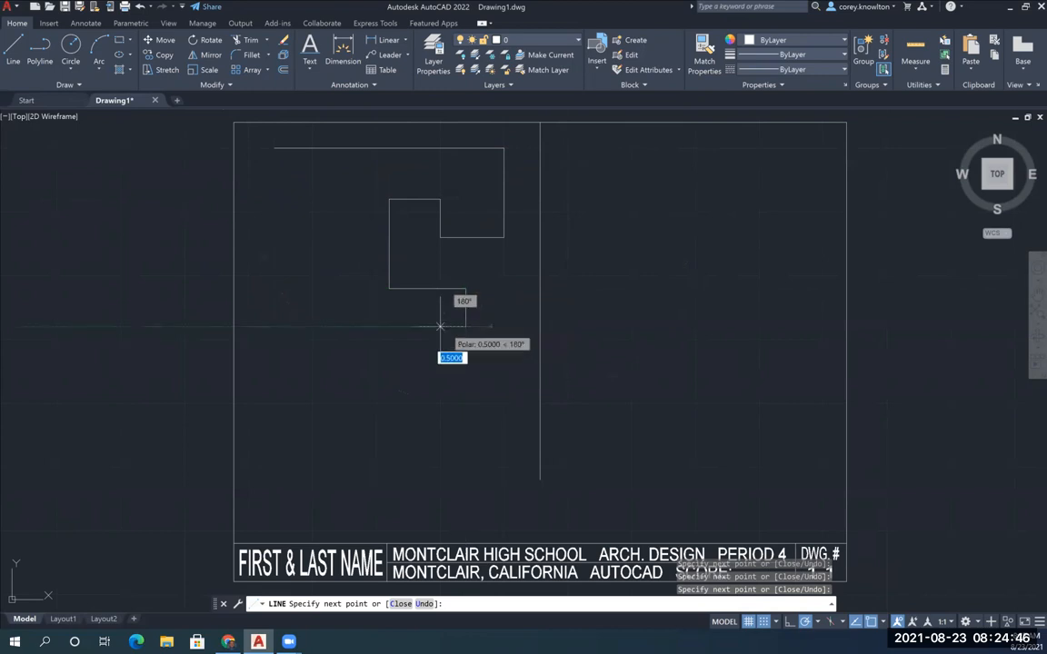
{"action": "left_click", "coordinate": [362, 325]}
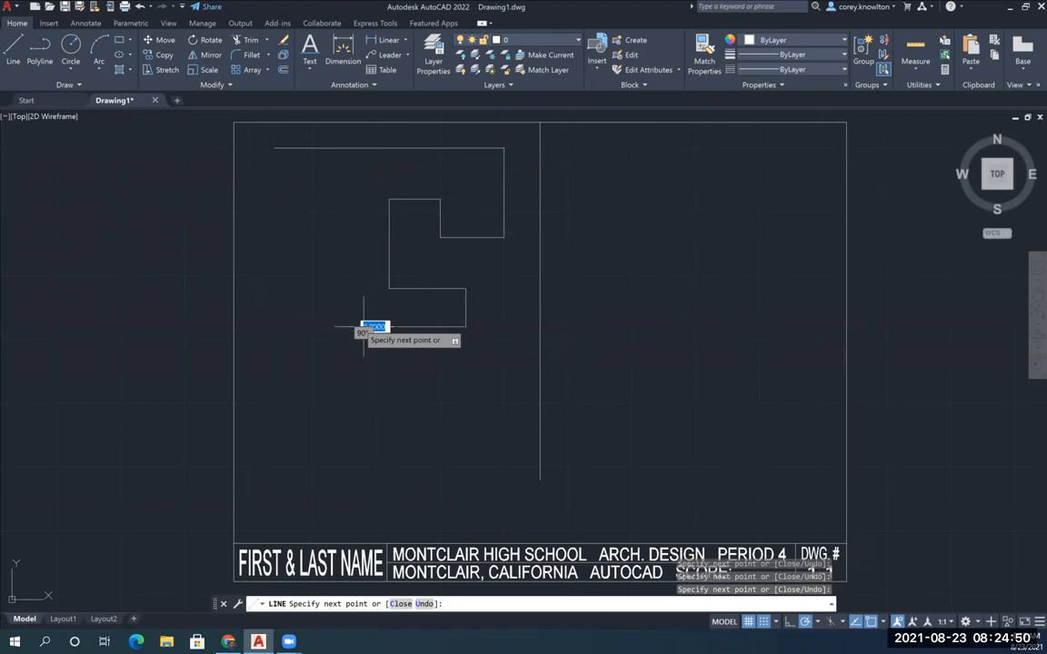
{"action": "left_click", "coordinate": [362, 402]}
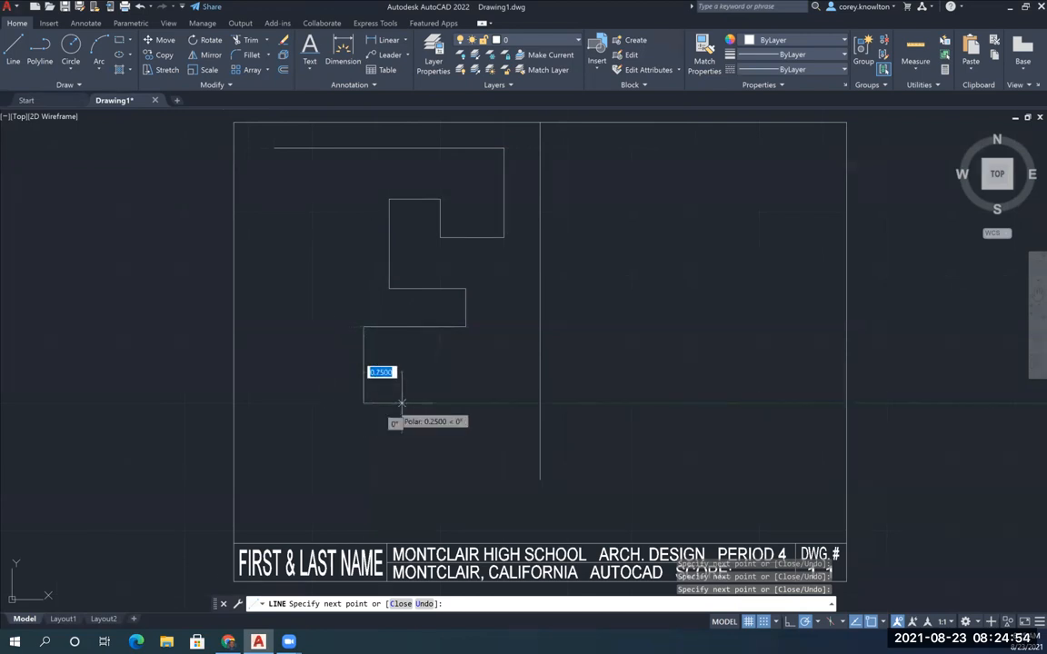
Continue the outline 2.75 right, 1.25 down, 0.75 left, 0.25 down, 2.75 left, 0.25 up and 1 left
{"action": "left_click", "coordinate": [504, 402]}
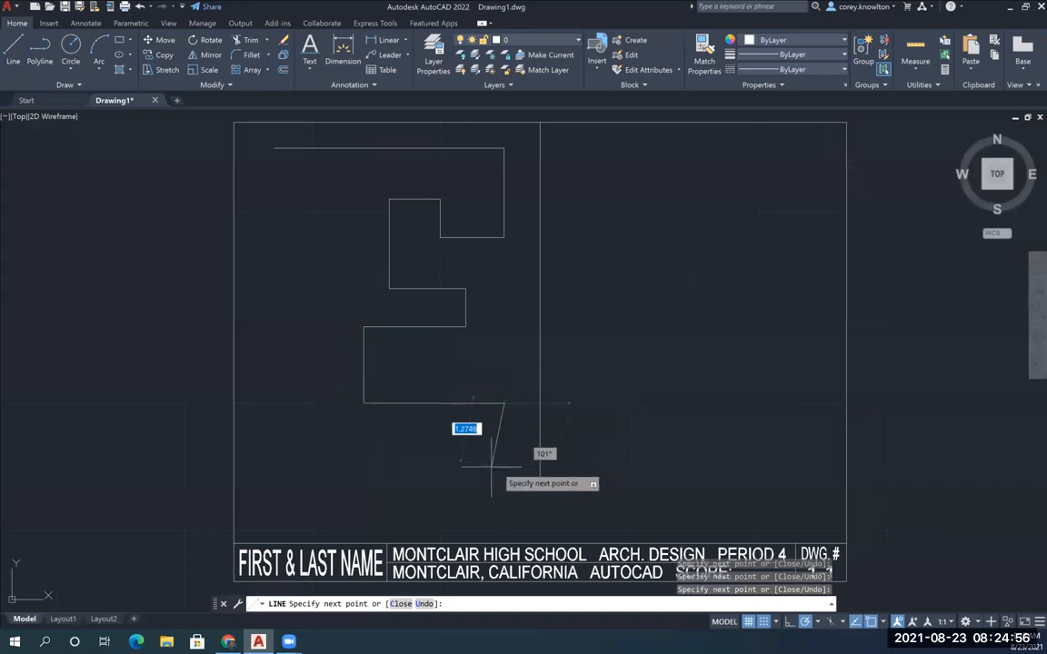
{"action": "left_click", "coordinate": [505, 467]}
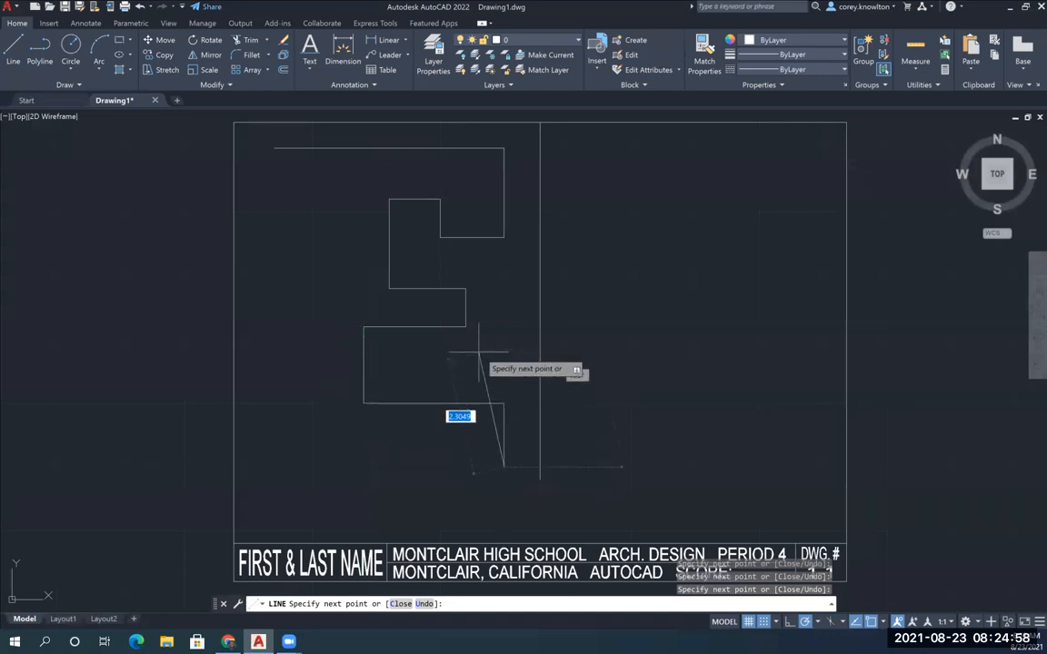
{"action": "left_click", "coordinate": [465, 467]}
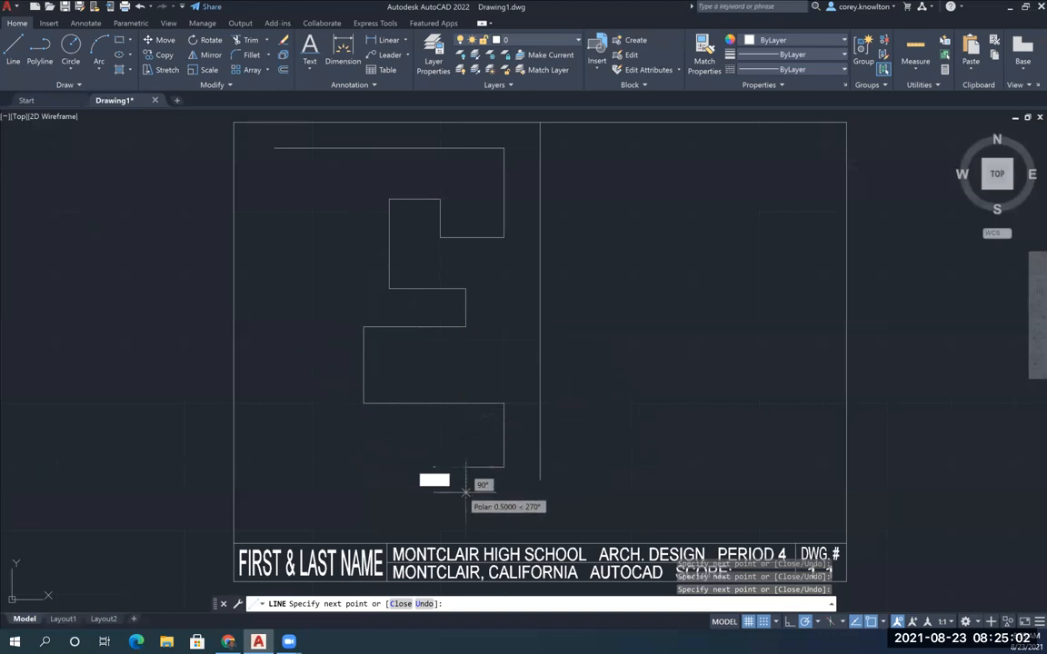
{"action": "left_click", "coordinate": [465, 480]}
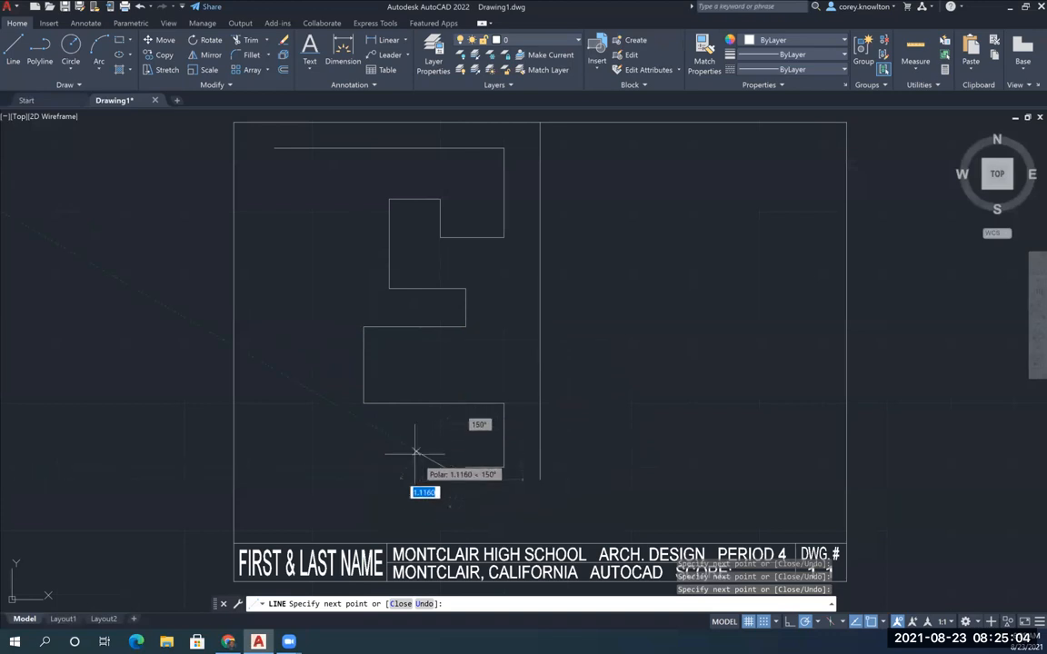
{"action": "left_click", "coordinate": [325, 479]}
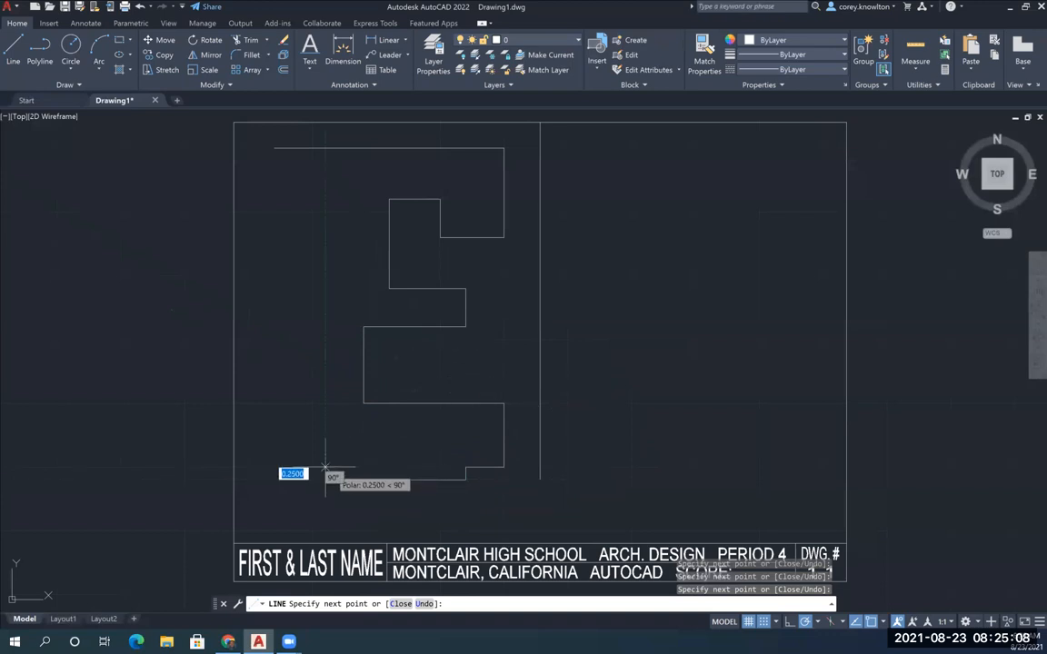
{"action": "left_click", "coordinate": [325, 467]}
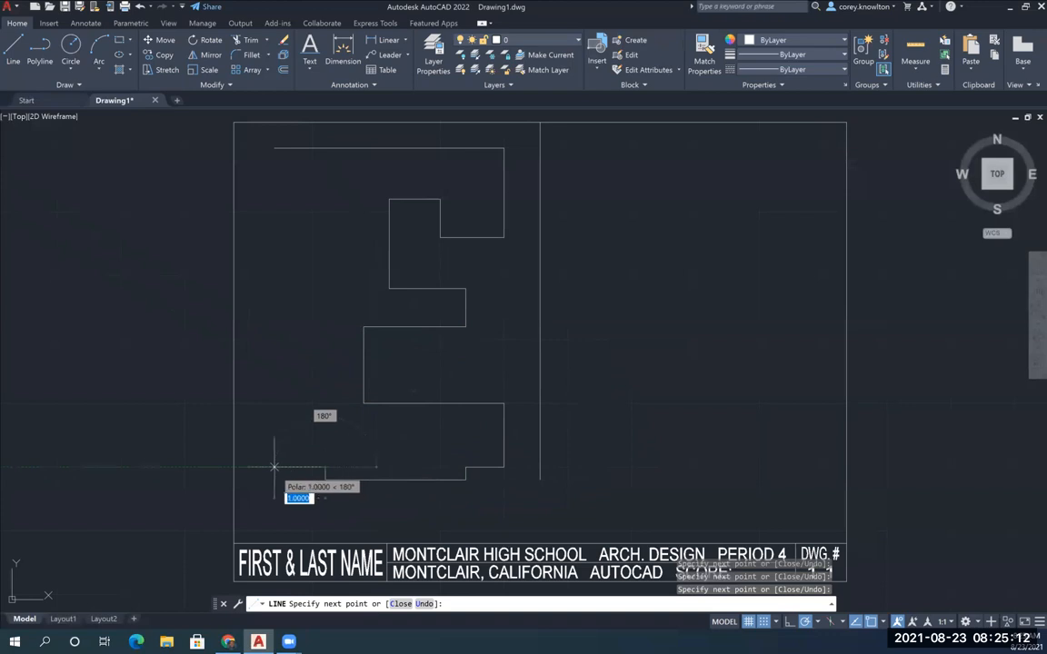
{"action": "left_click", "coordinate": [273, 467]}
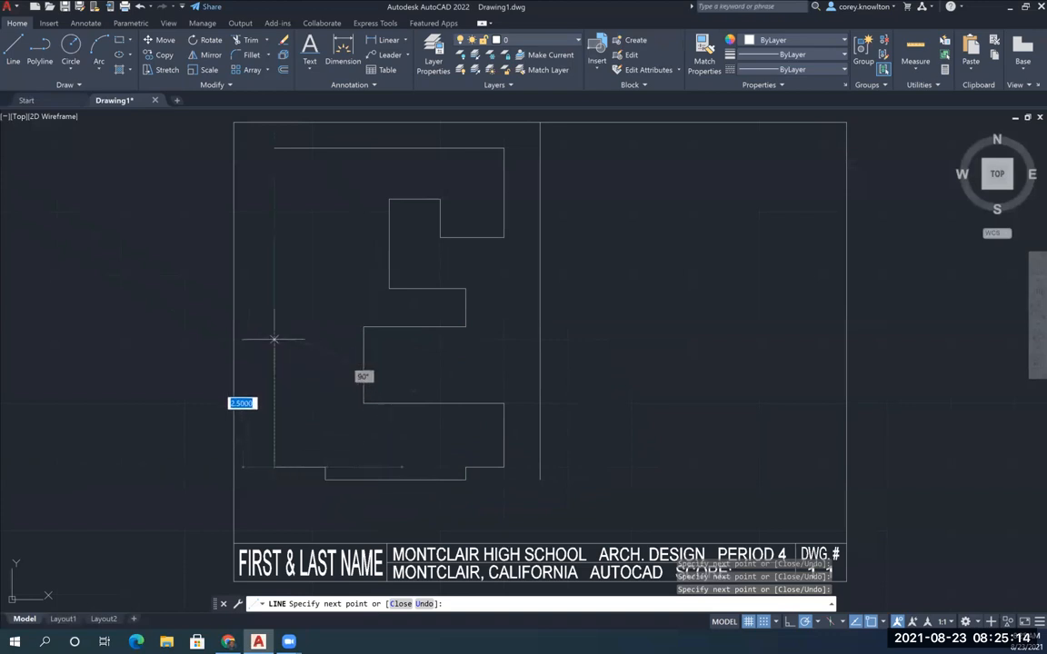
Close the outline with segments 3.5 up, 1.75 right, 1 up, 0.75 left, 0.75 up, 1 left and 1 up to its start point
{"action": "left_click", "coordinate": [274, 289]}
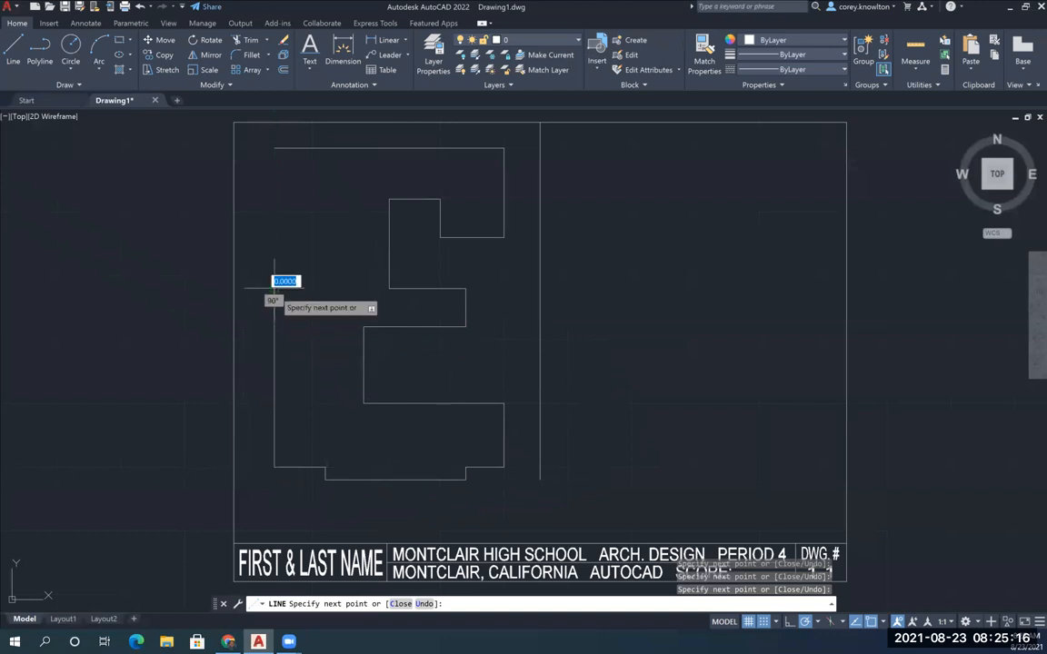
{"action": "left_click", "coordinate": [364, 289]}
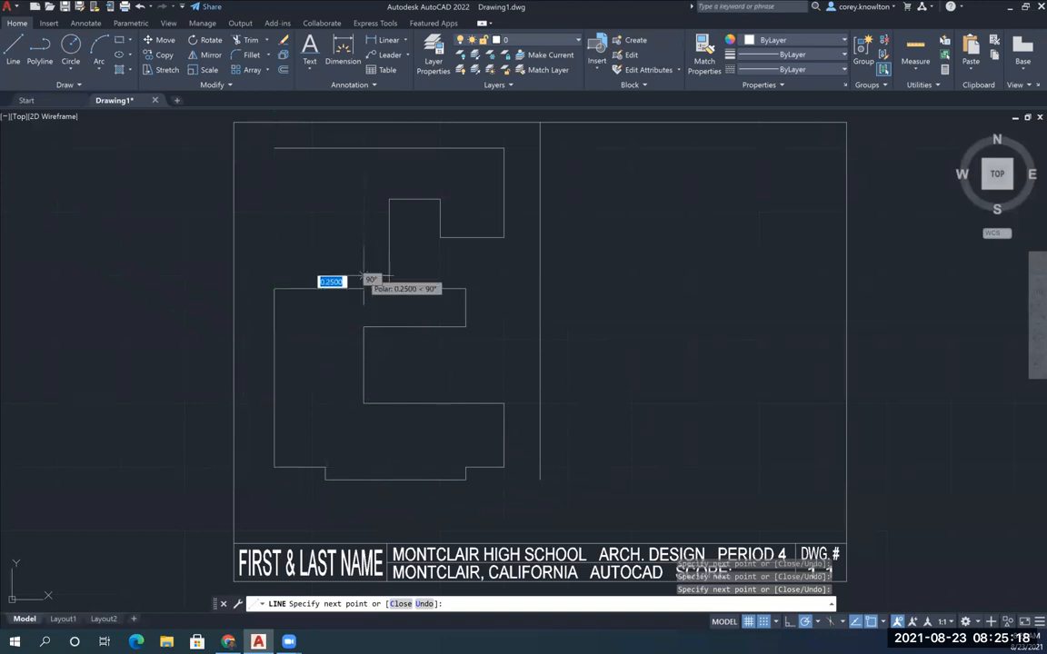
{"action": "left_click", "coordinate": [363, 237]}
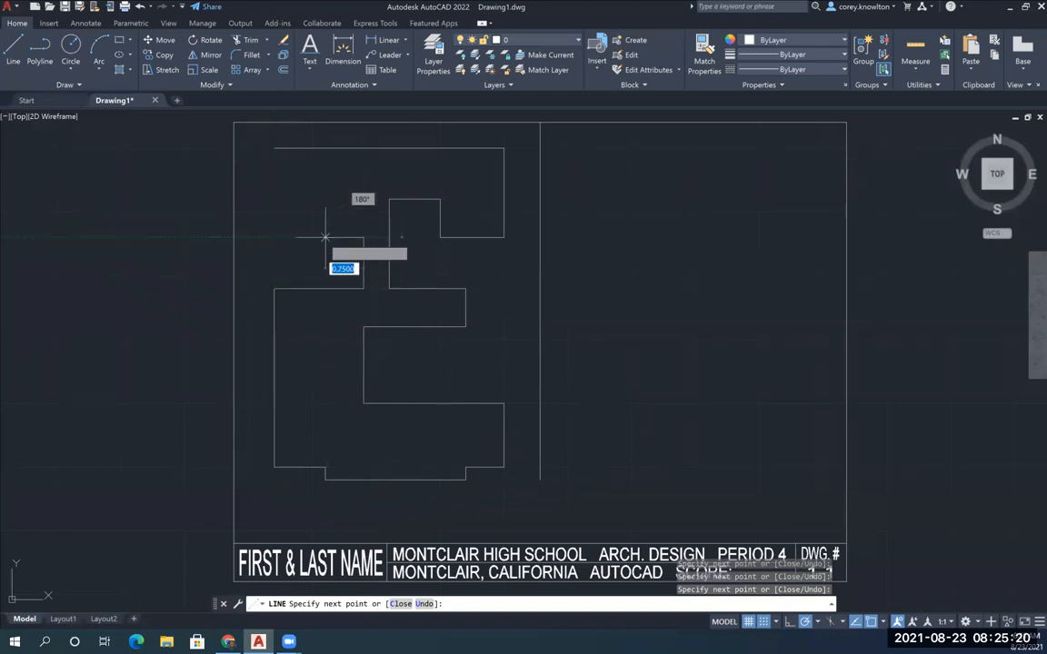
{"action": "left_click", "coordinate": [324, 237]}
{"action": "left_click", "coordinate": [324, 198]}
{"action": "left_click", "coordinate": [274, 199]}
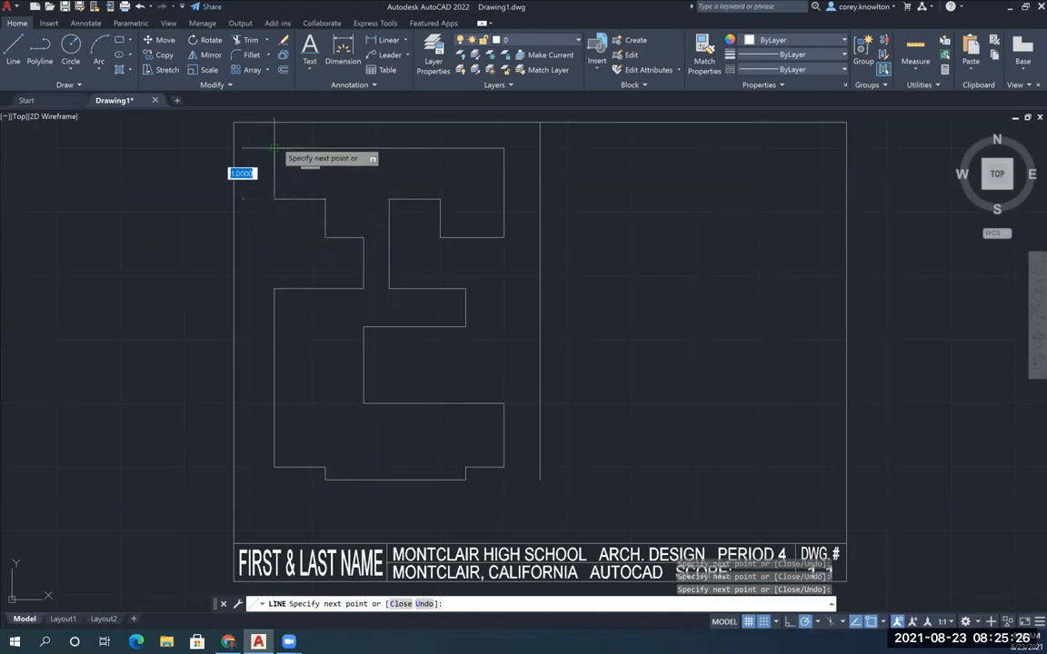
{"action": "left_click", "coordinate": [273, 147]}
{"action": "key", "text": "Return"}
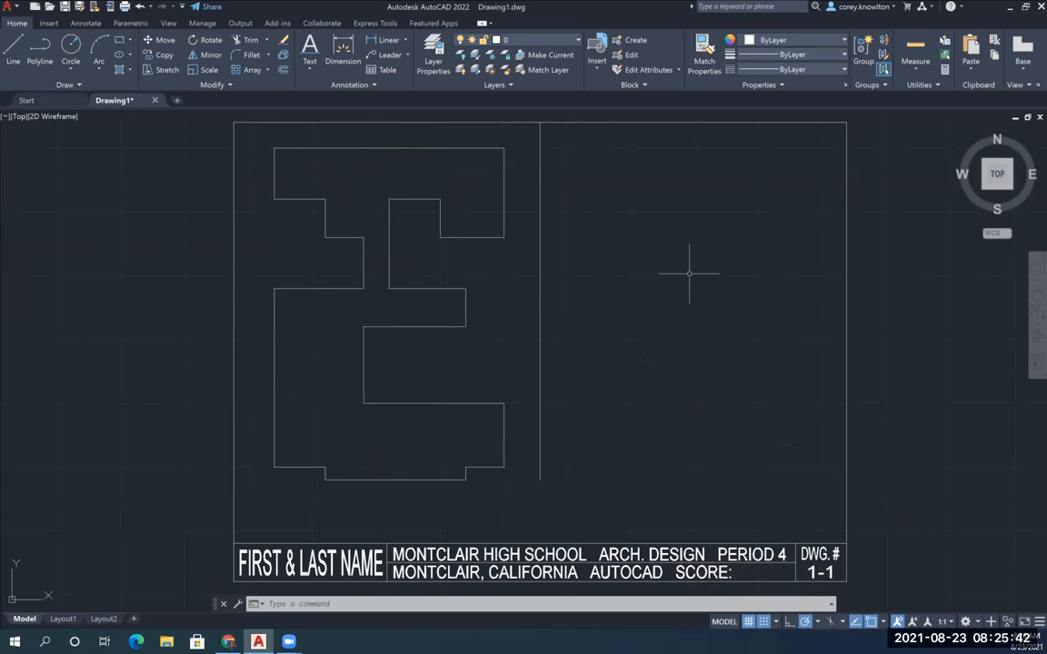
Mirror the whole stepped outline across the vertical centre divider, keeping the source objects
{"action": "left_click", "coordinate": [208, 55]}
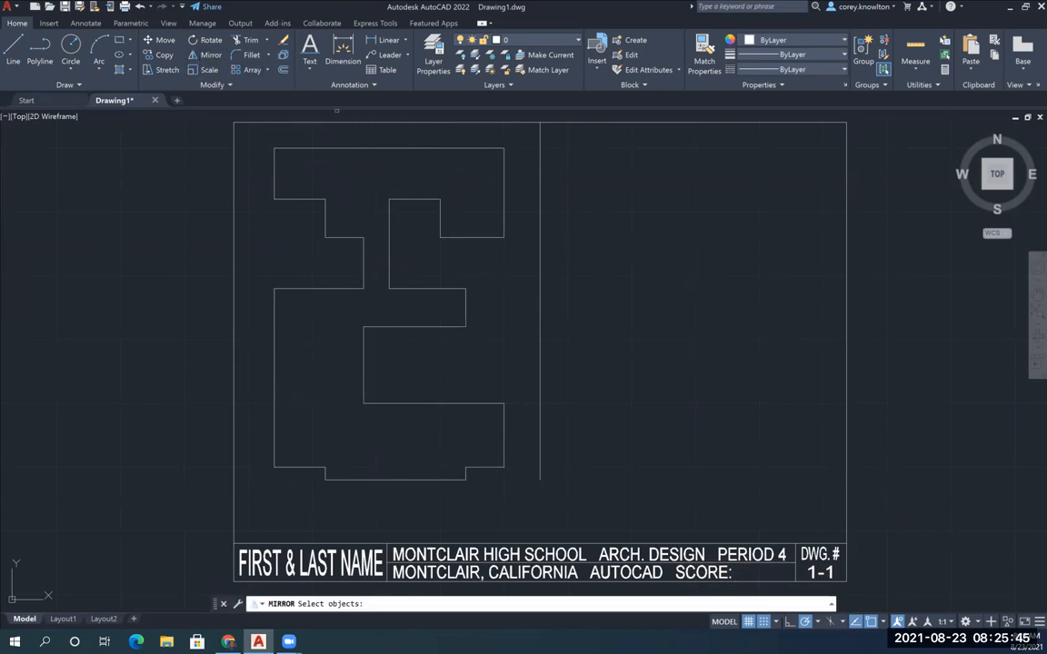
{"action": "left_click", "coordinate": [522, 505]}
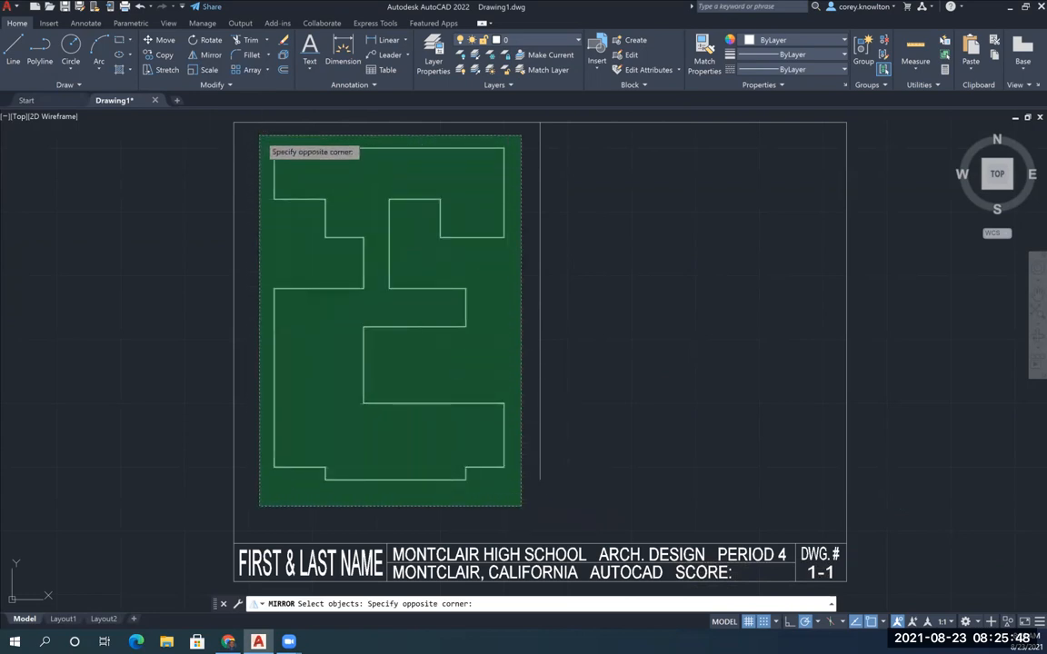
{"action": "left_click", "coordinate": [264, 128]}
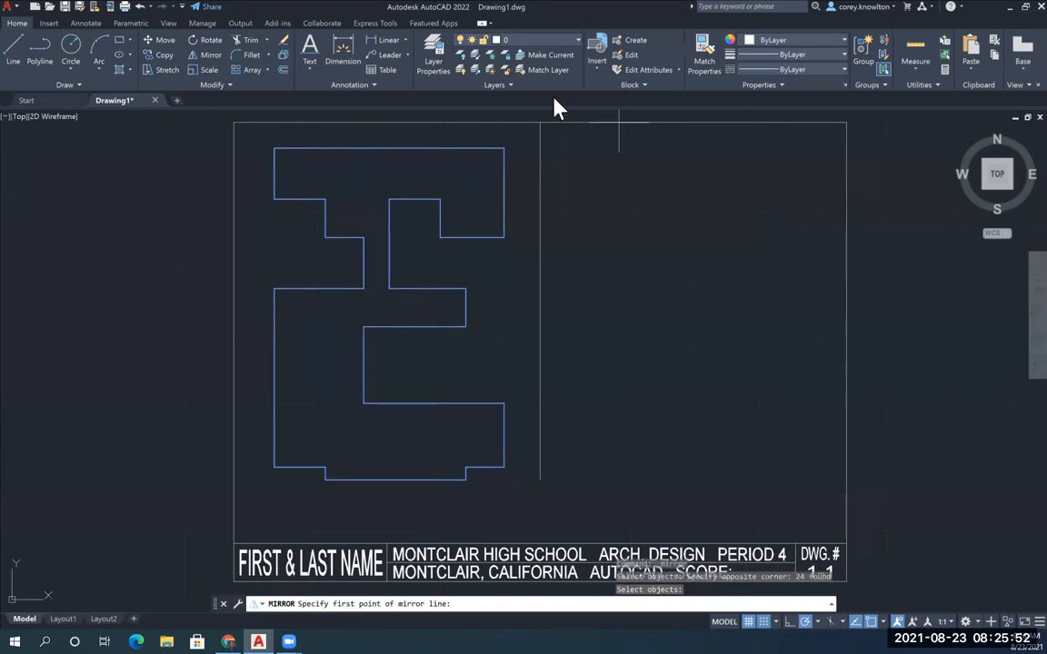
{"action": "left_click", "coordinate": [540, 122]}
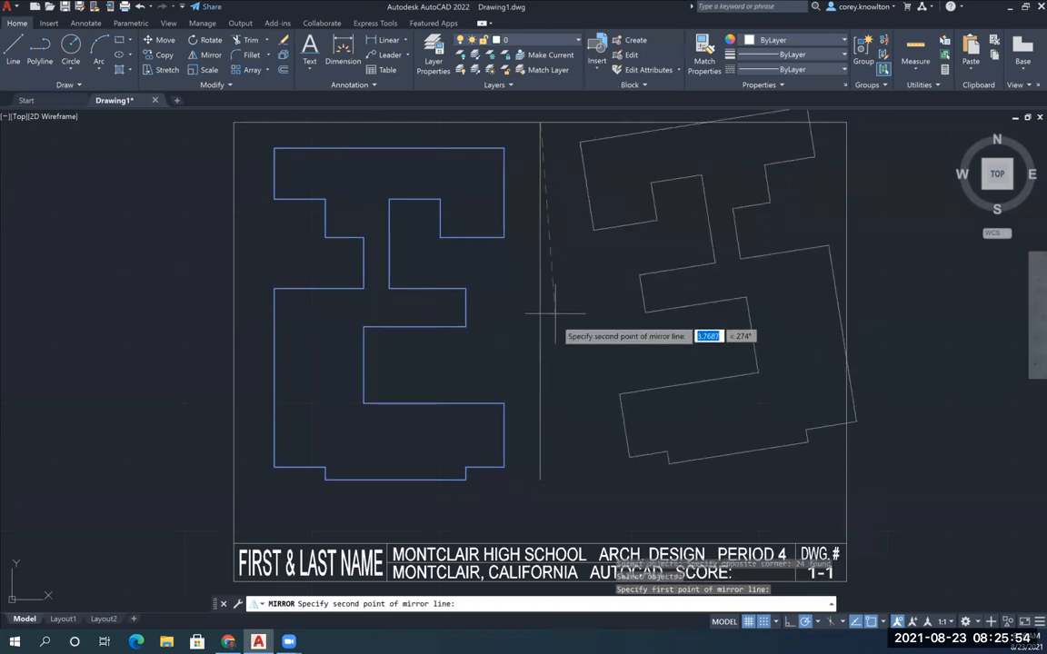
{"action": "left_click", "coordinate": [540, 479]}
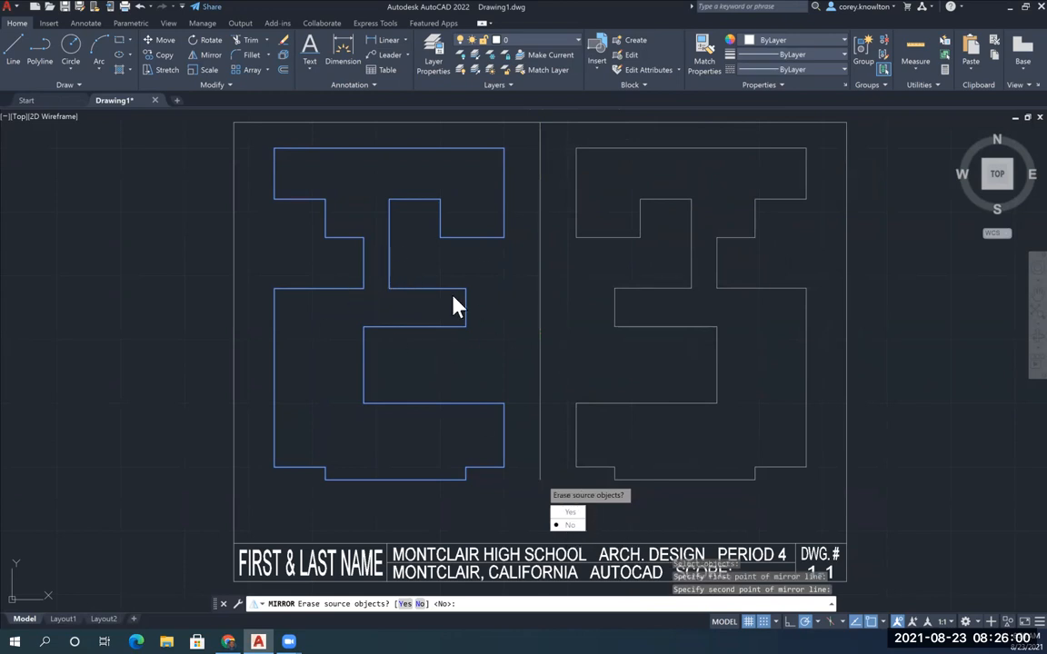
{"action": "left_click", "coordinate": [569, 526]}
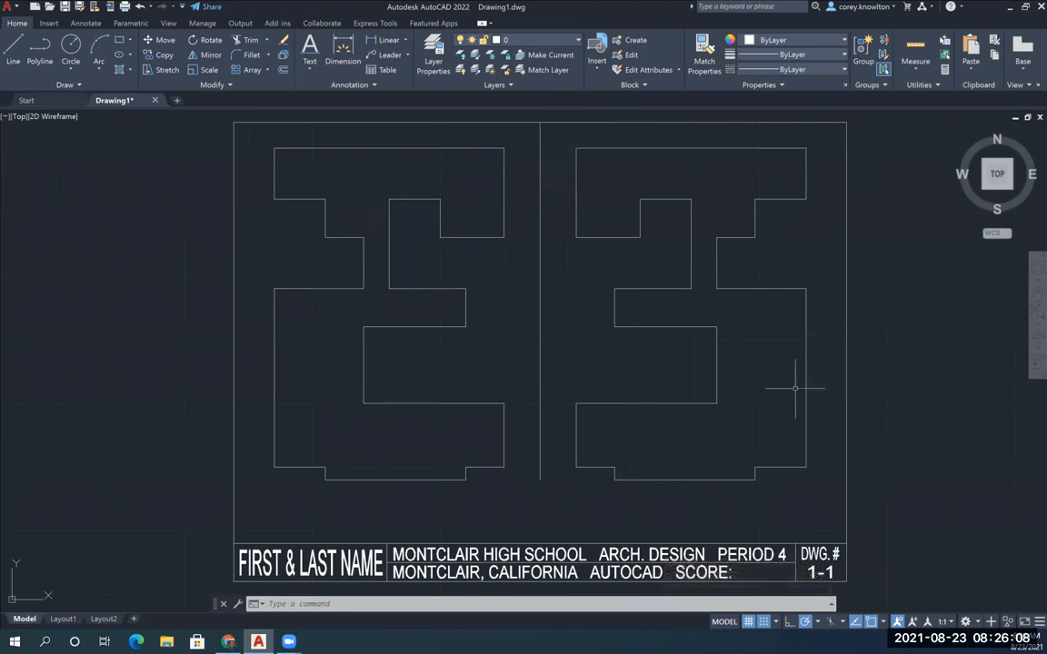
Fillet the two top outer corners of the mirrored outline with a 0.5 radius
{"action": "left_click", "coordinate": [246, 57]}
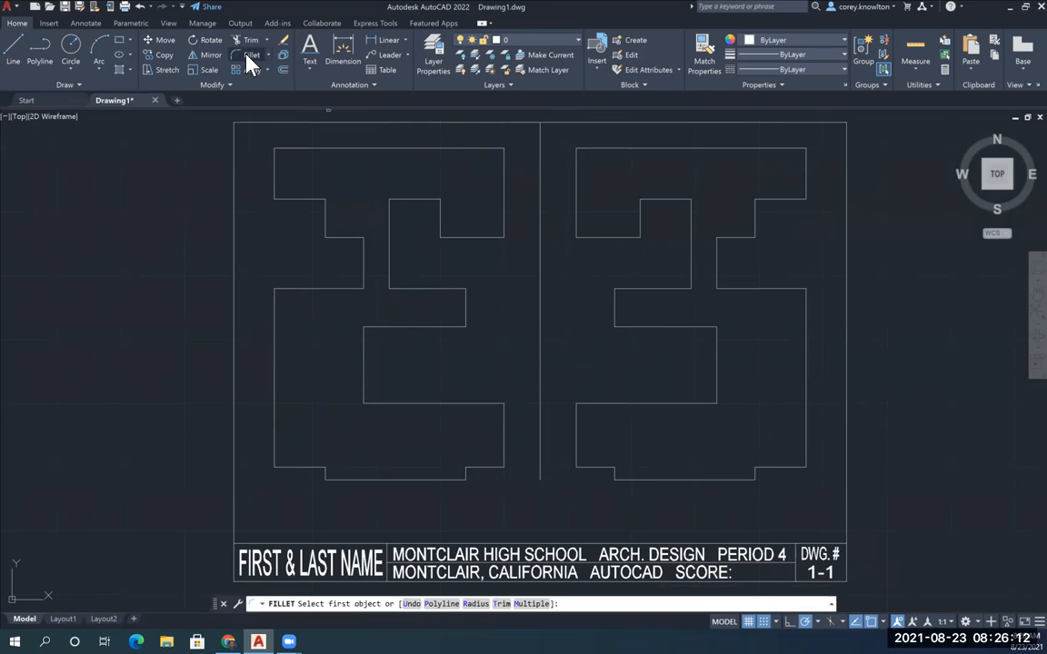
{"action": "left_click", "coordinate": [474, 604]}
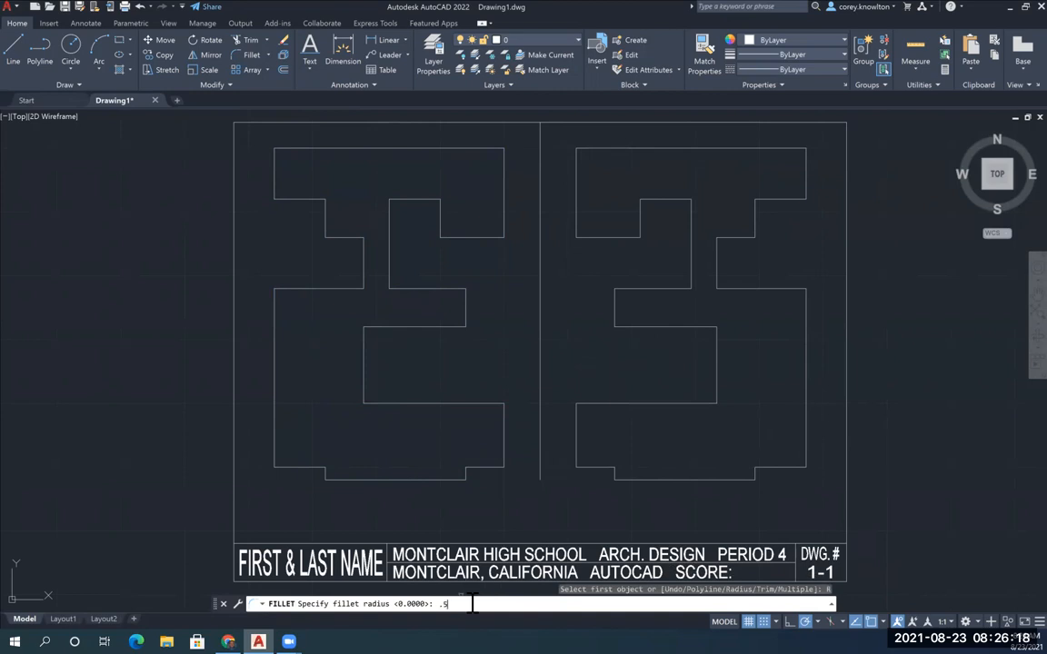
{"action": "type", "text": ".5"}
{"action": "key", "text": "Return"}
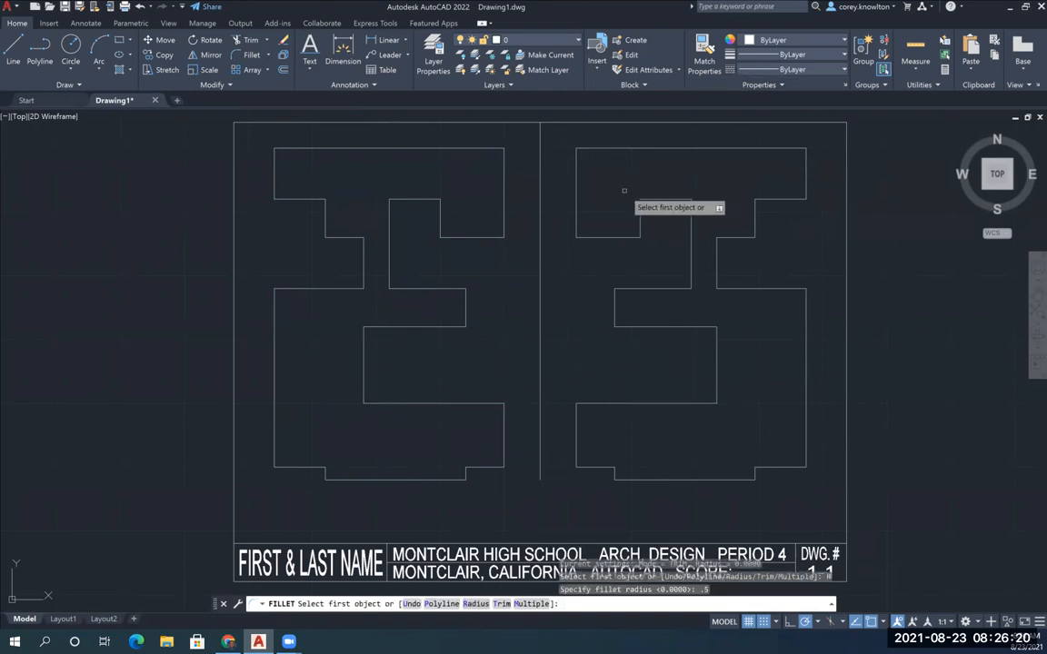
{"action": "left_click", "coordinate": [576, 177]}
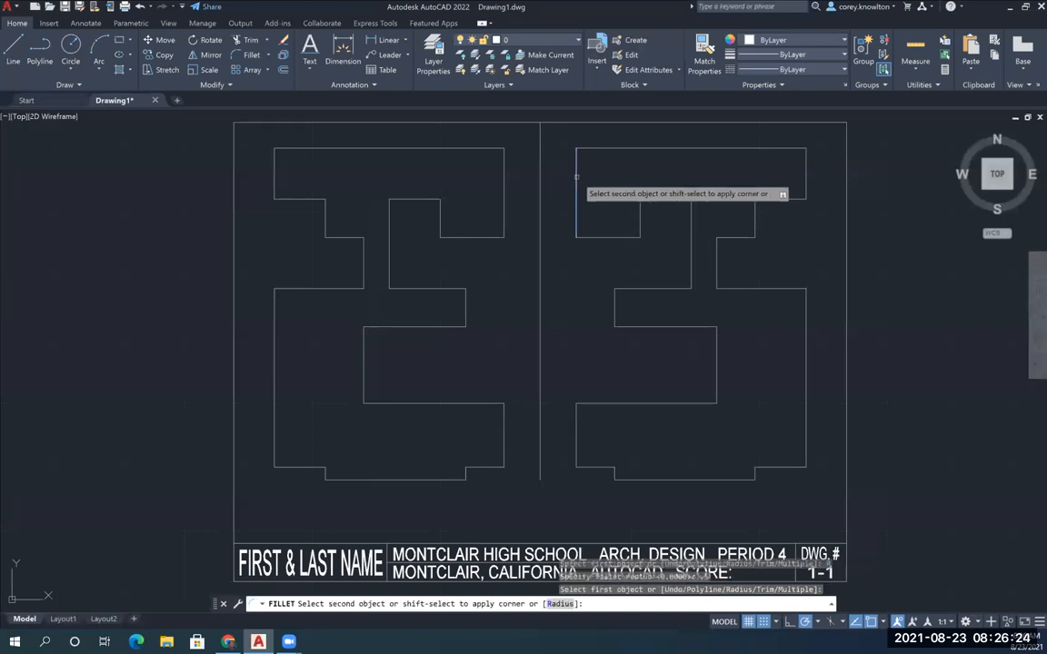
{"action": "left_click", "coordinate": [612, 147]}
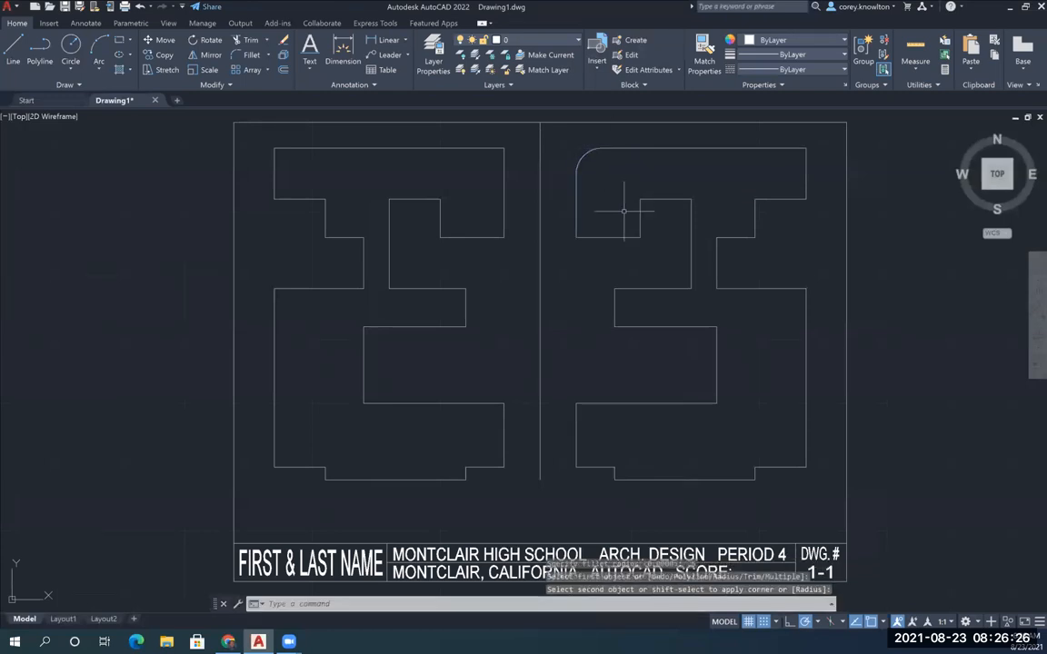
{"action": "key", "text": "Return"}
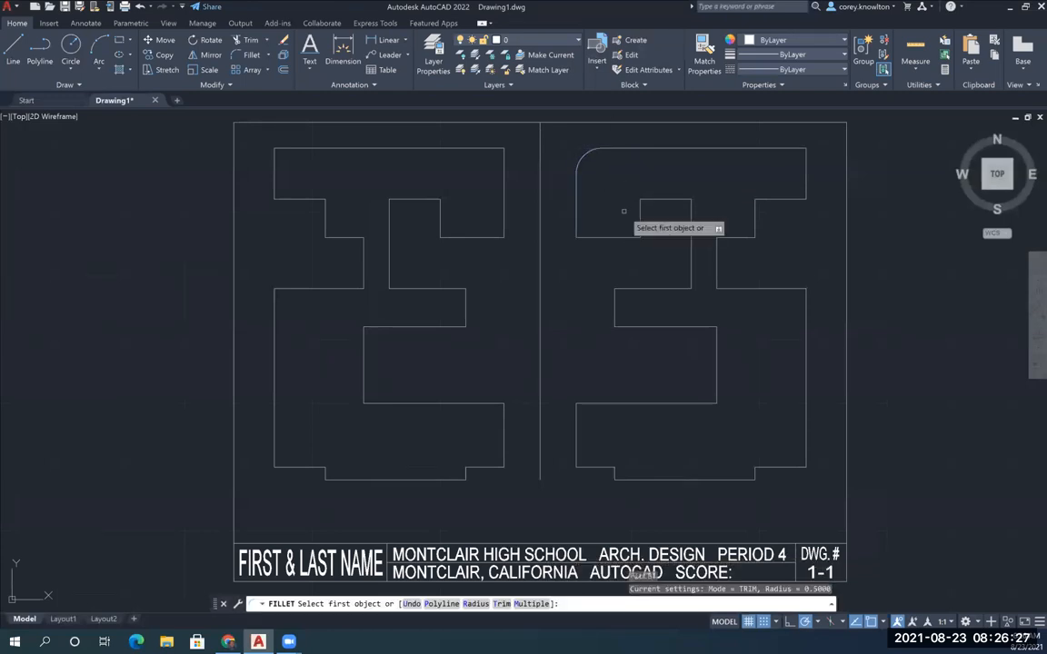
{"action": "left_click", "coordinate": [763, 147]}
{"action": "left_click", "coordinate": [806, 176]}
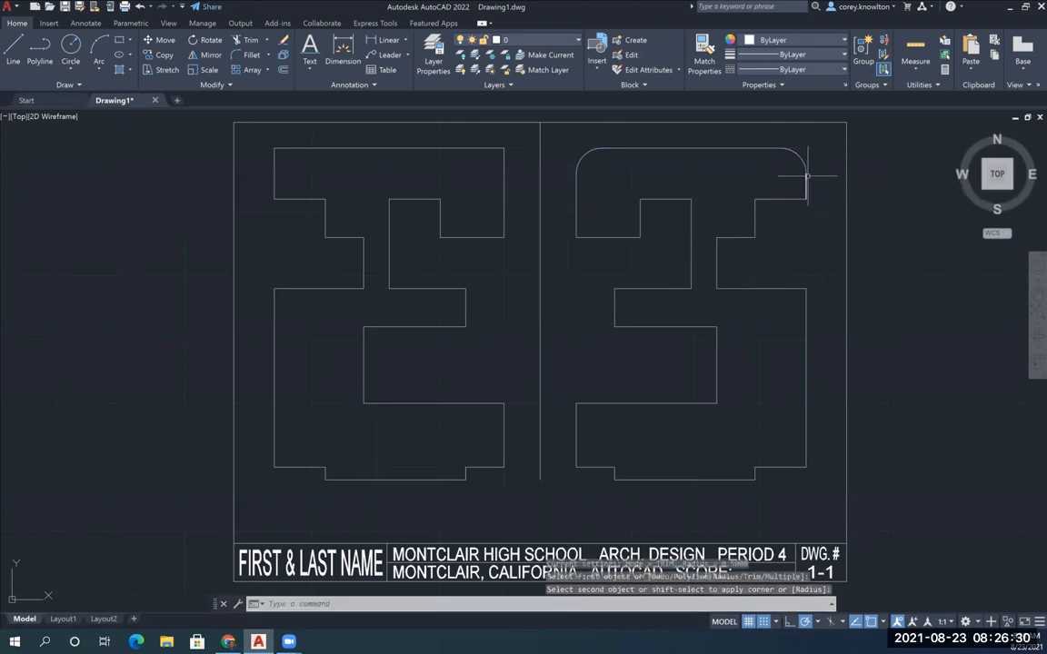
Fillet the upper-right, lower-right and upper-left outer corners of the mirrored outline's lower block with the same 0.5 radius
{"action": "key", "text": "Return"}
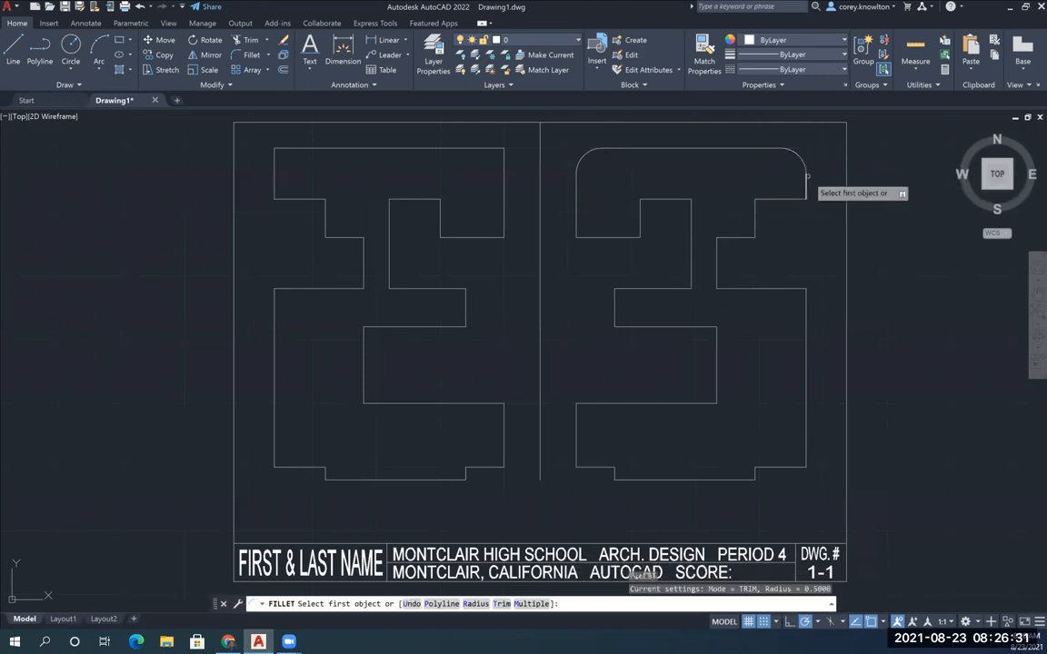
{"action": "left_click", "coordinate": [782, 290]}
{"action": "left_click", "coordinate": [806, 307]}
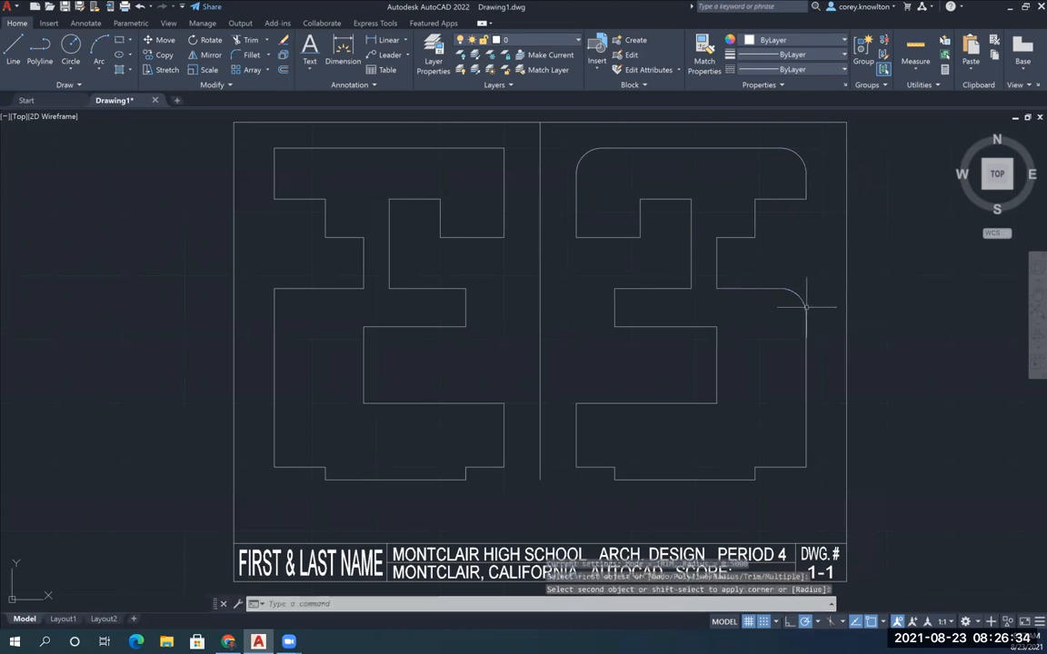
{"action": "key", "text": "Return"}
{"action": "left_click", "coordinate": [806, 354]}
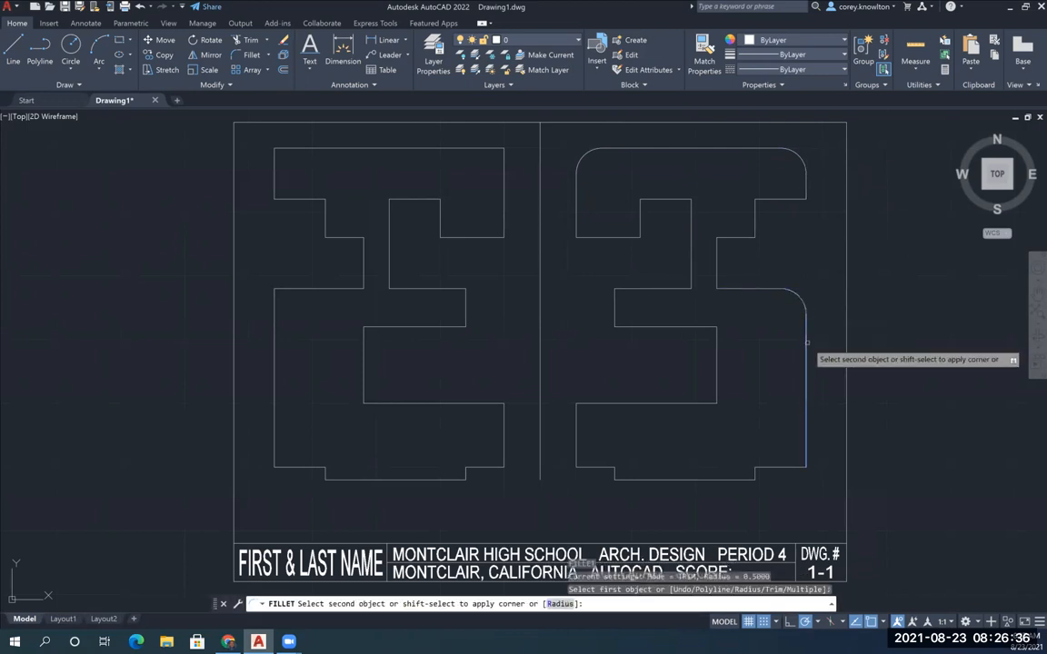
{"action": "left_click", "coordinate": [786, 466]}
{"action": "key", "text": "Return"}
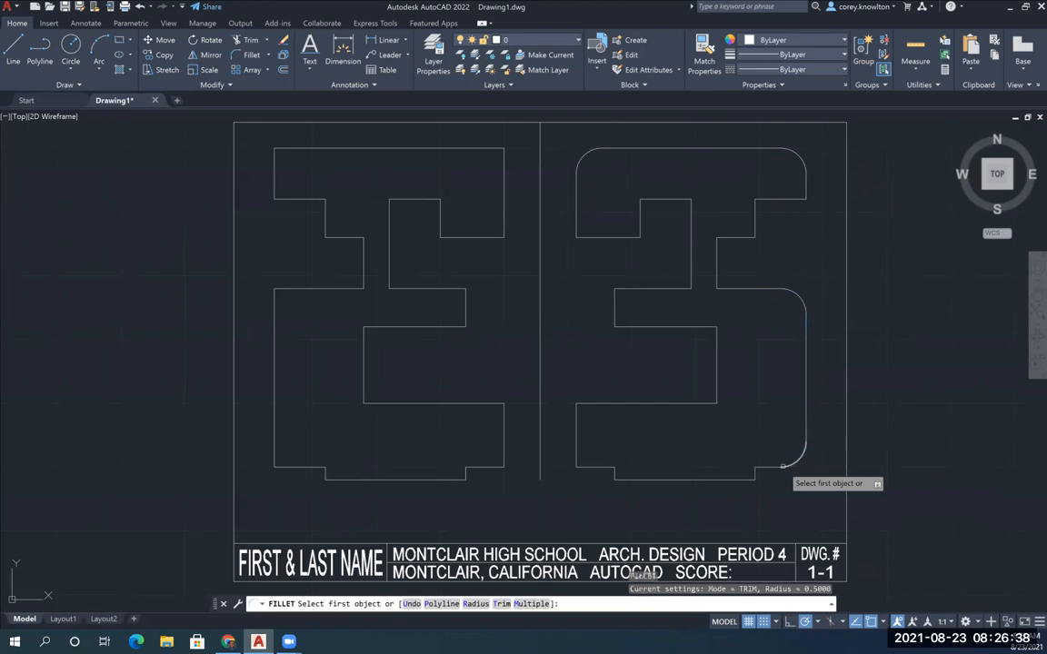
{"action": "left_click", "coordinate": [578, 441]}
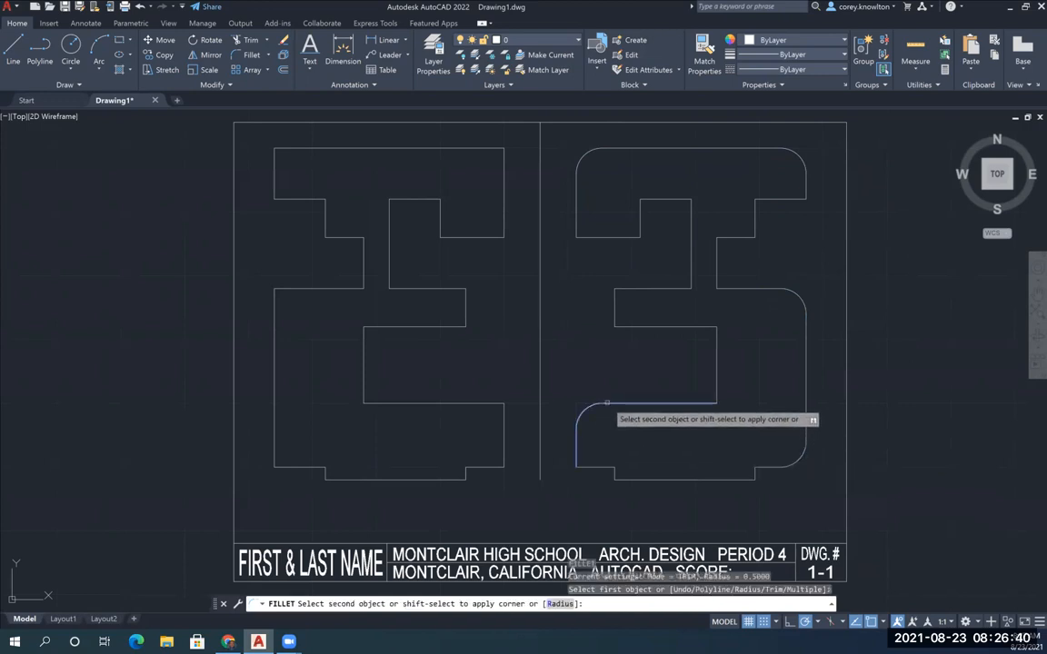
{"action": "left_click", "coordinate": [607, 402]}
{"action": "key", "text": "Return"}
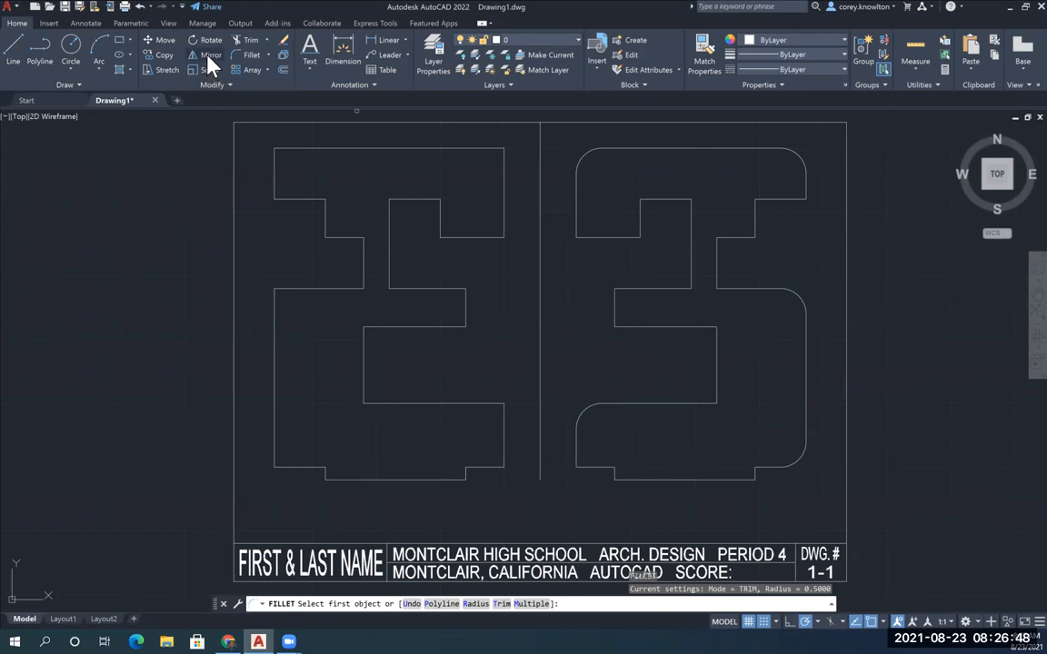
Set the fillet radius to 0.2 and round the lower-right corner of the mirrored outline's upper-left leg
{"action": "left_click", "coordinate": [253, 56]}
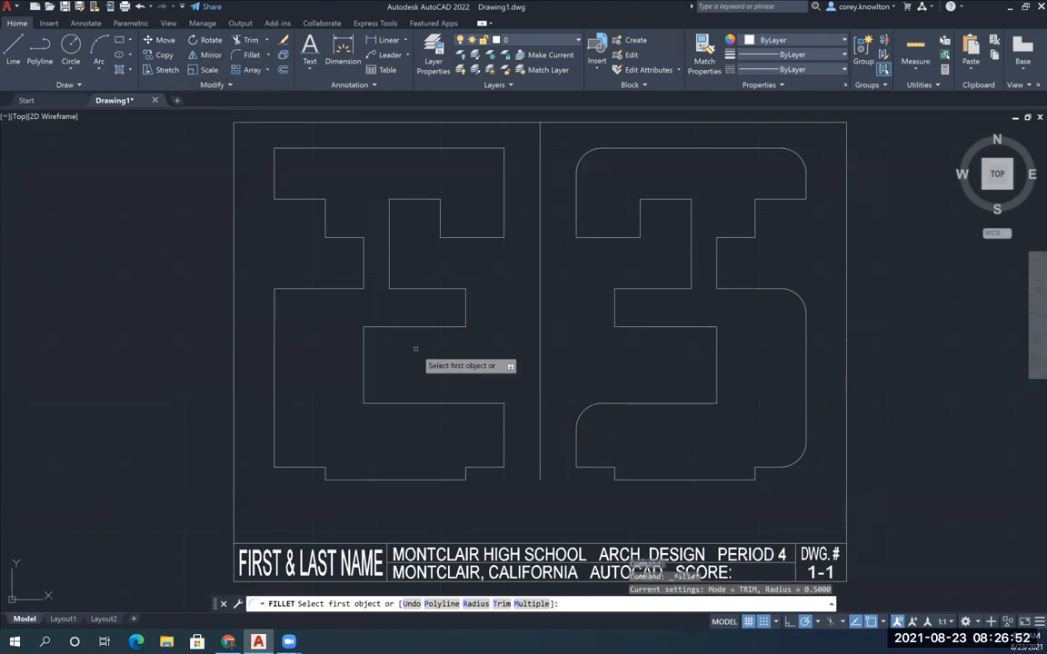
{"action": "left_click", "coordinate": [476, 603]}
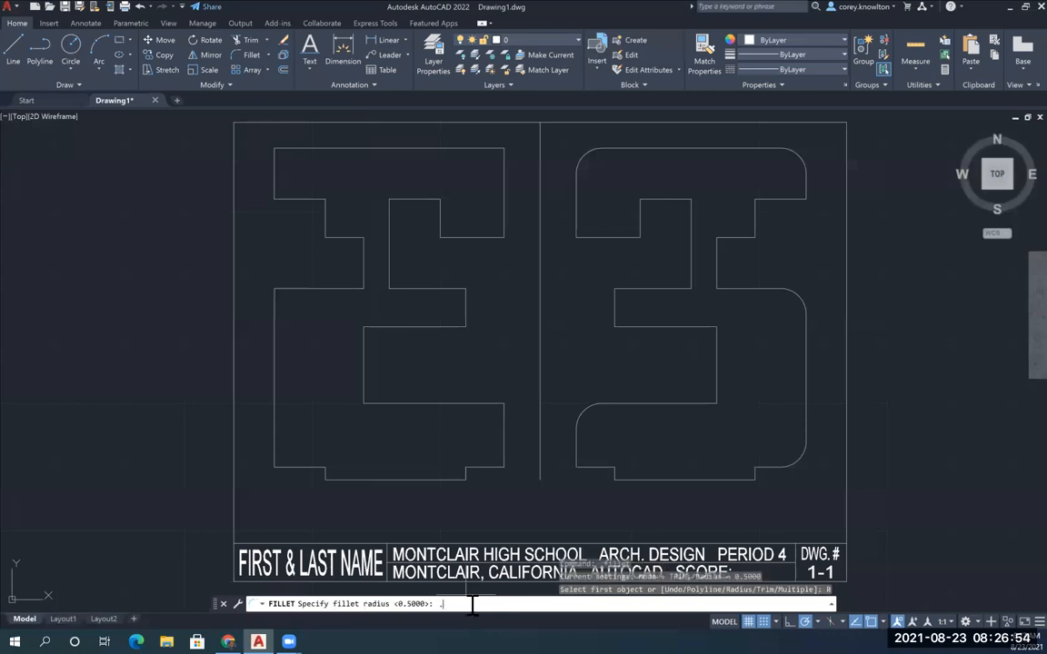
{"action": "type", "text": ".2"}
{"action": "key", "text": "Return"}
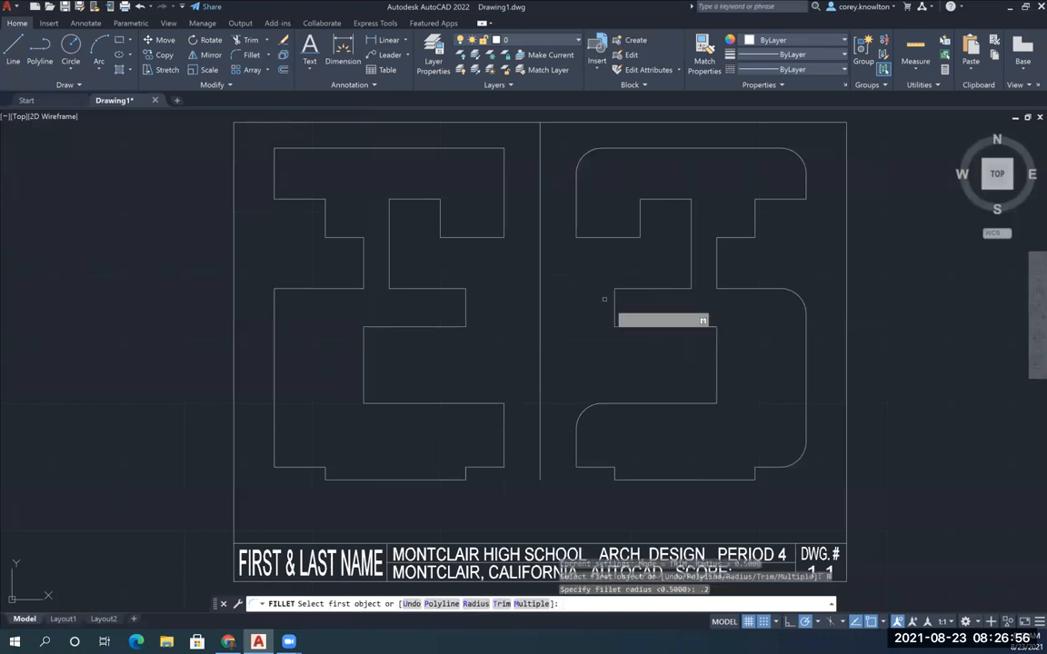
{"action": "left_click", "coordinate": [604, 236]}
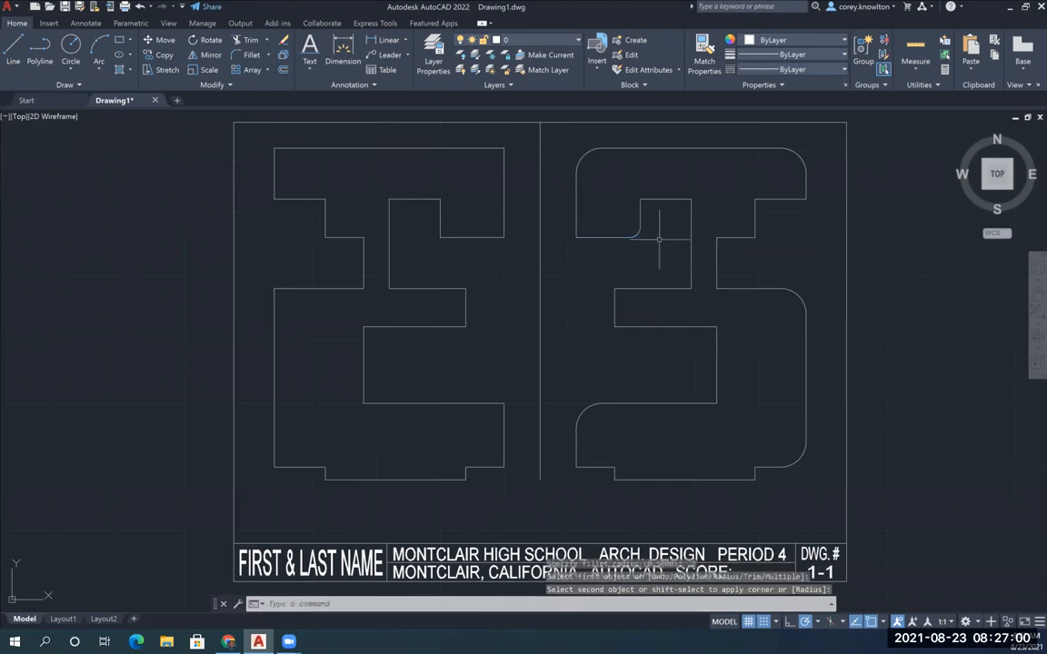
Fillet the upper-left, upper-right and lower-right corners of the mirrored outline's inner notch with the same 0.2 radius
{"action": "left_click", "coordinate": [642, 231]}
{"action": "key", "text": "Return"}
{"action": "left_click", "coordinate": [643, 211]}
{"action": "key", "text": "Return"}
{"action": "left_click", "coordinate": [665, 199]}
{"action": "left_click", "coordinate": [692, 210]}
{"action": "key", "text": "Return"}
{"action": "left_click", "coordinate": [691, 260]}
{"action": "left_click", "coordinate": [676, 288]}
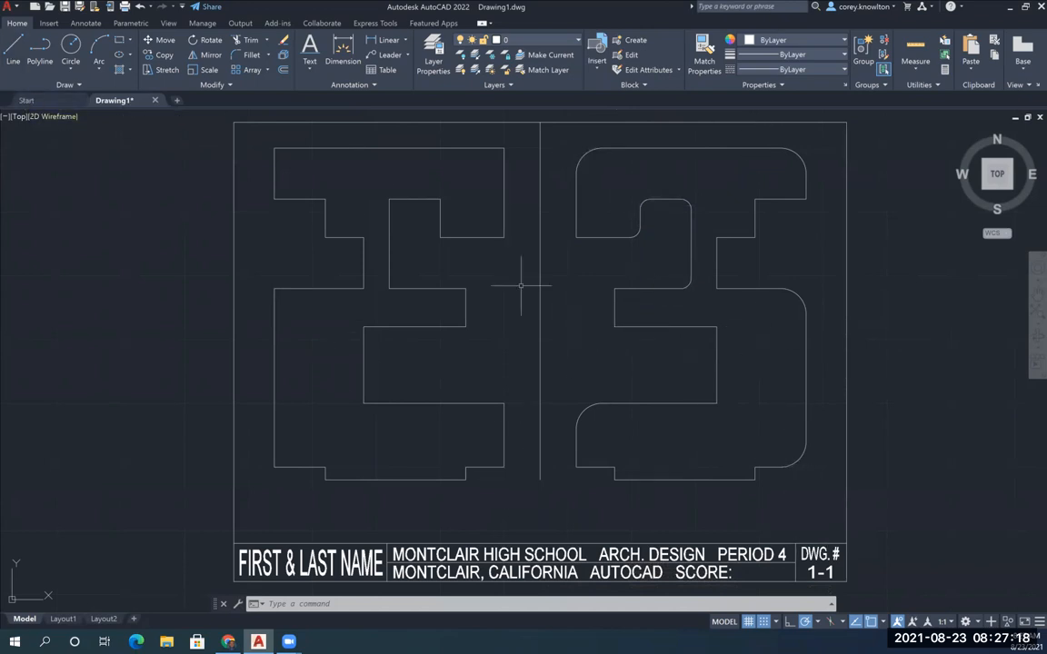
{"action": "key", "text": "Escape"}
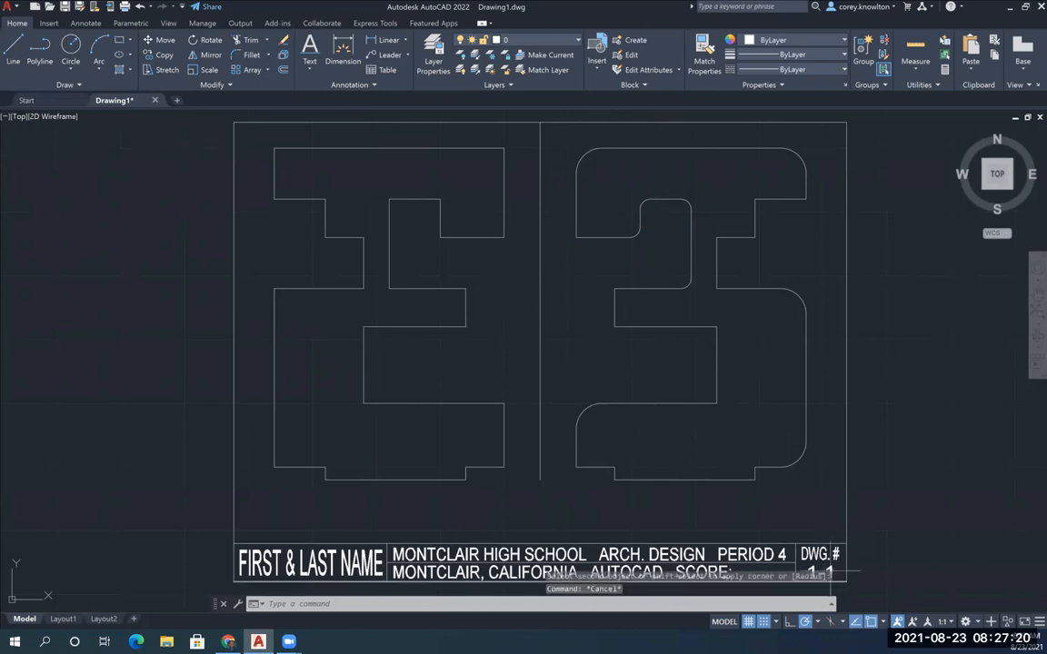
Change the drawing number in the title block to 2-2
{"action": "middle_click_drag", "start_coordinate": [831, 575], "coordinate": [866, 455]}
{"action": "double_click", "coordinate": [829, 559]}
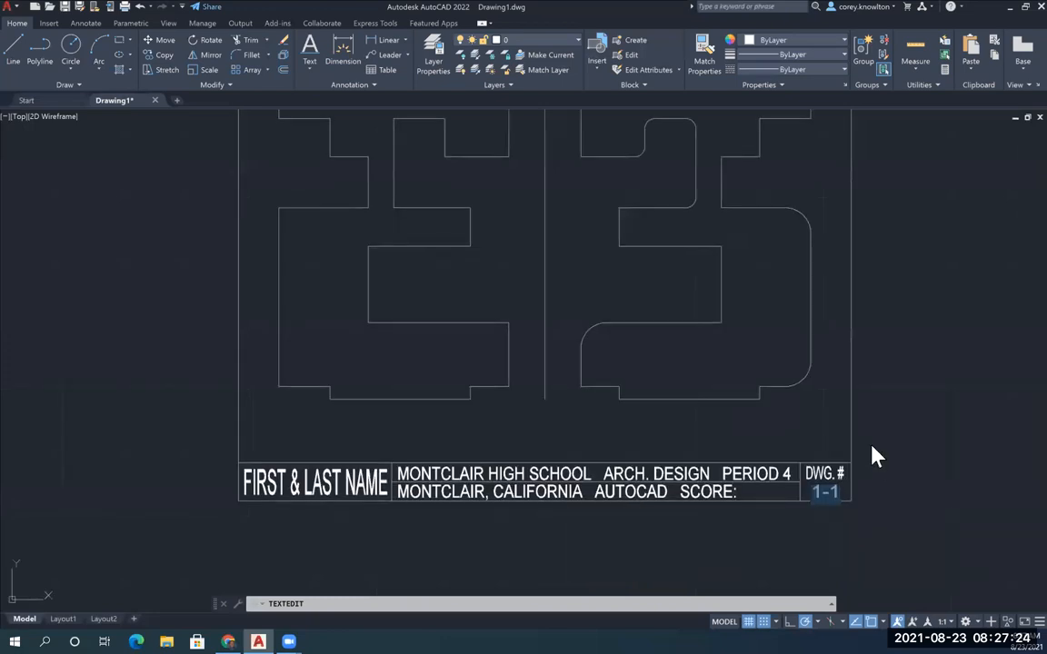
{"action": "type", "text": "2-2"}
{"action": "left_click", "coordinate": [871, 456]}
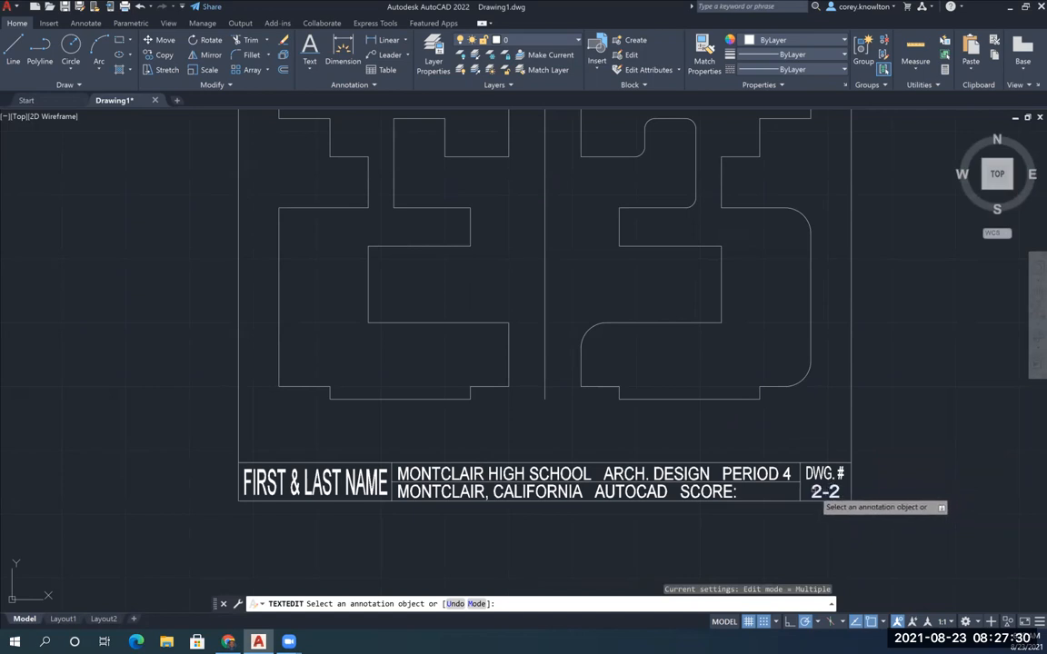
{"action": "key", "text": "Escape"}
{"action": "mouse_move", "coordinate": [638, 422]}
{"action": "middle_mouse_down"}
{"action": "mouse_move", "coordinate": [632, 455]}
{"action": "mouse_move", "coordinate": [621, 396]}
{"action": "middle_mouse_up"}
{"action": "scroll", "coordinate": [632, 455], "scroll_direction": "down", "scroll_amount": 2}
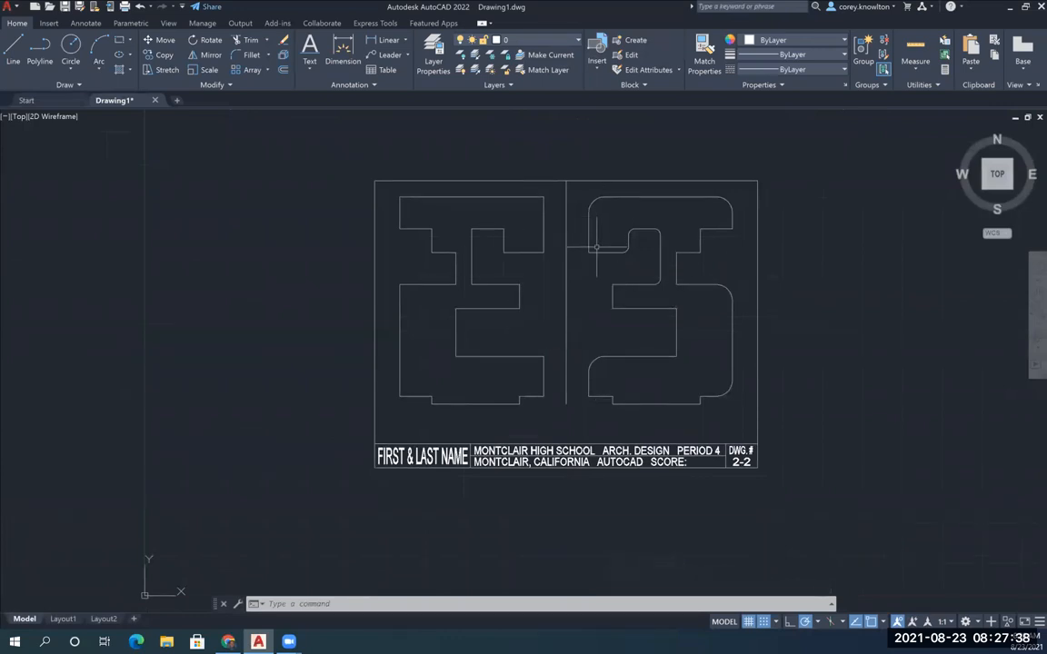
{"action": "scroll", "coordinate": [606, 278], "scroll_direction": "up", "scroll_amount": 2}
{"action": "scroll", "coordinate": [606, 278], "scroll_direction": "down", "scroll_amount": 2}
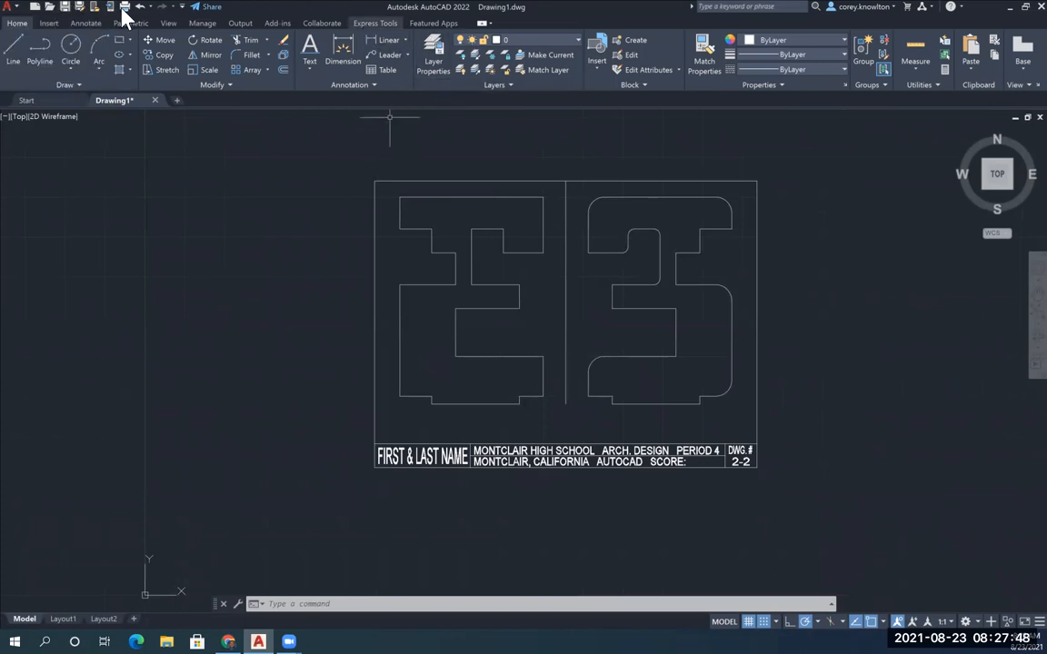
Save the drawing to the Desktop under the file name 2-2 and dismiss the web and mobile apps notice
{"action": "left_click", "coordinate": [79, 6]}
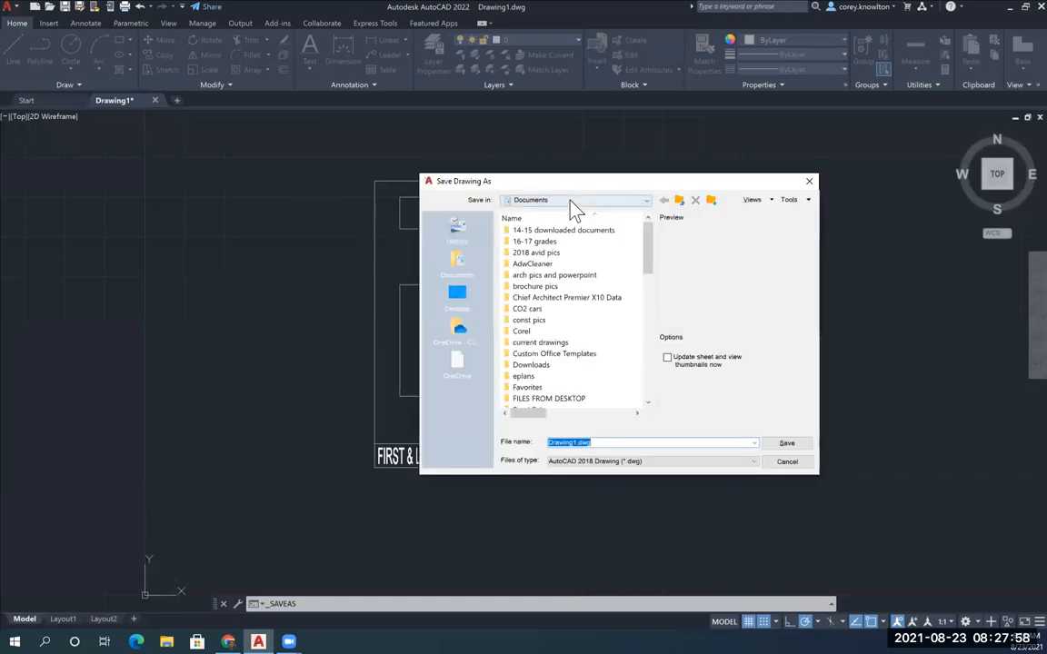
{"action": "left_click", "coordinate": [570, 202]}
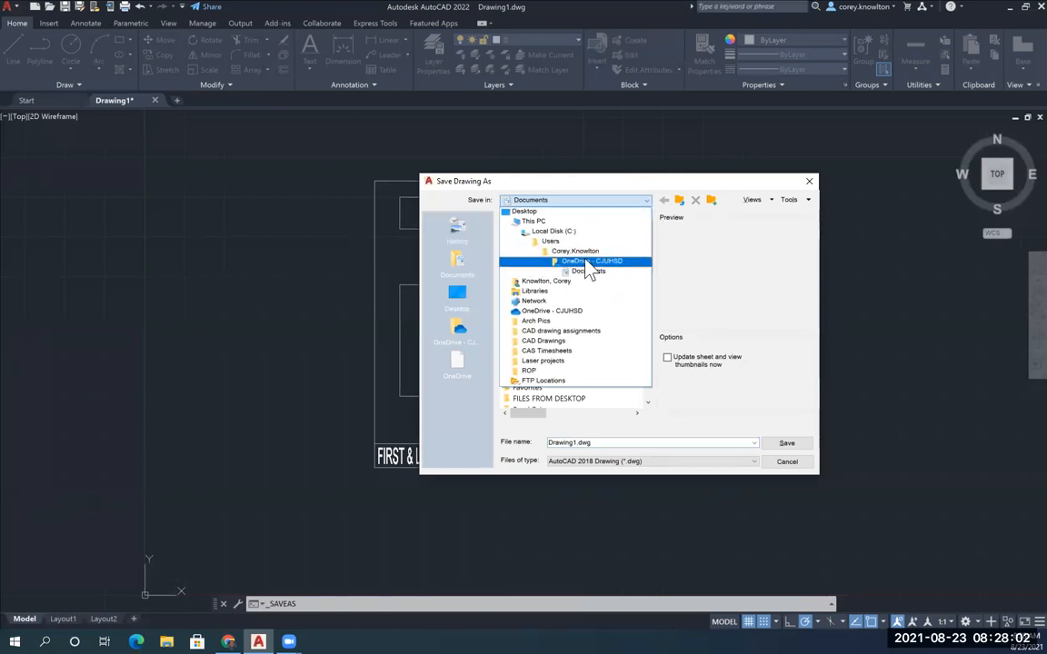
{"action": "left_click", "coordinate": [459, 303]}
{"action": "left_click", "coordinate": [458, 298]}
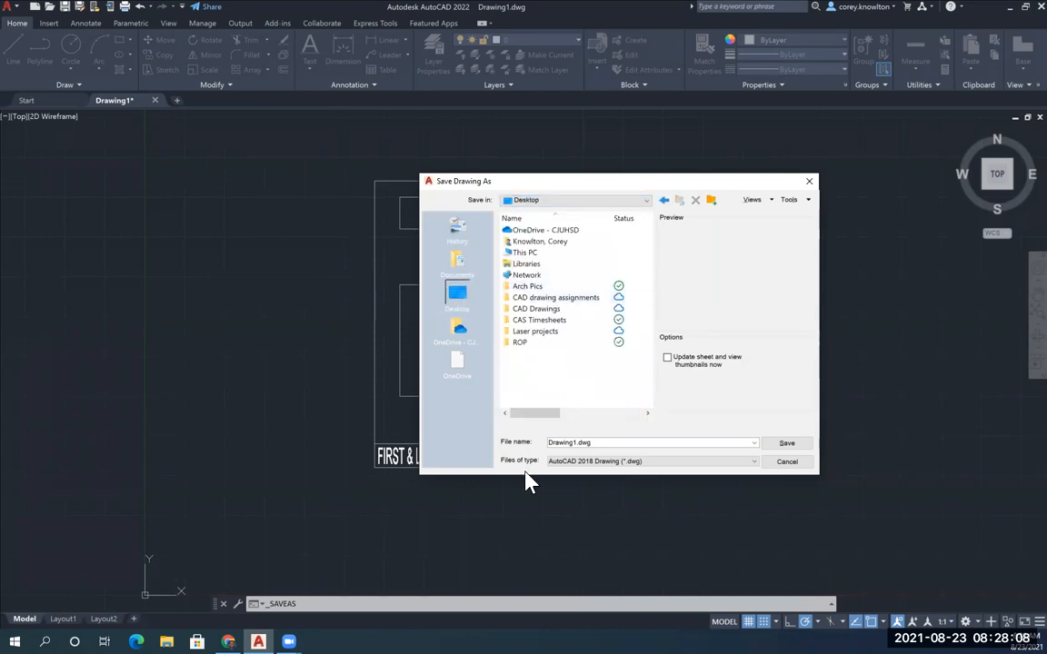
{"action": "double_click", "coordinate": [615, 443]}
{"action": "type", "text": "2-2"}
{"action": "left_click", "coordinate": [789, 444]}
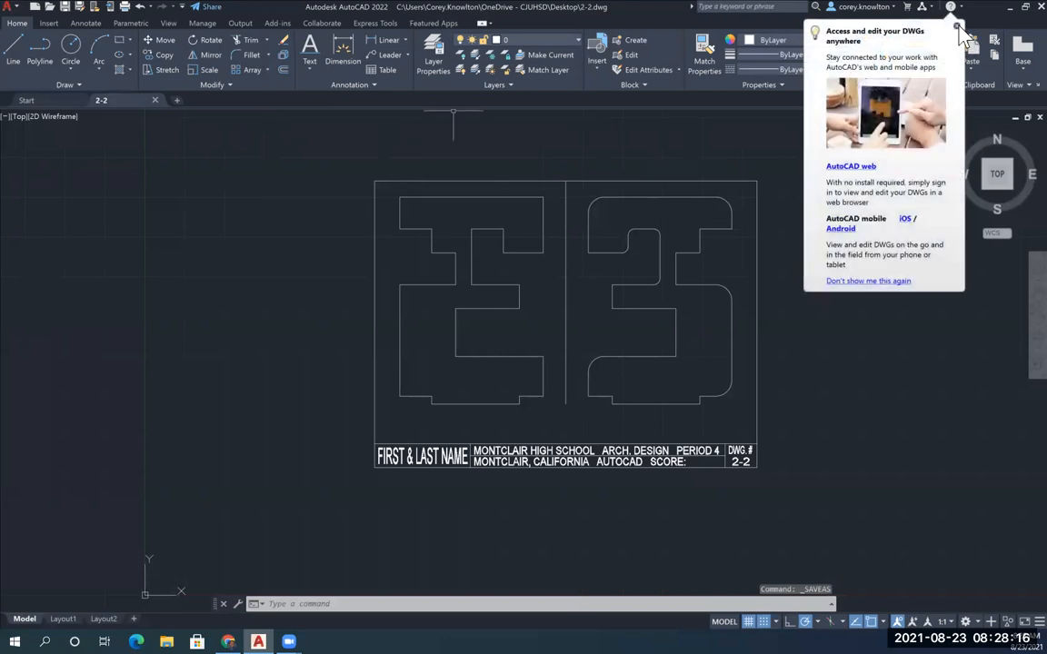
{"action": "left_click", "coordinate": [956, 26]}
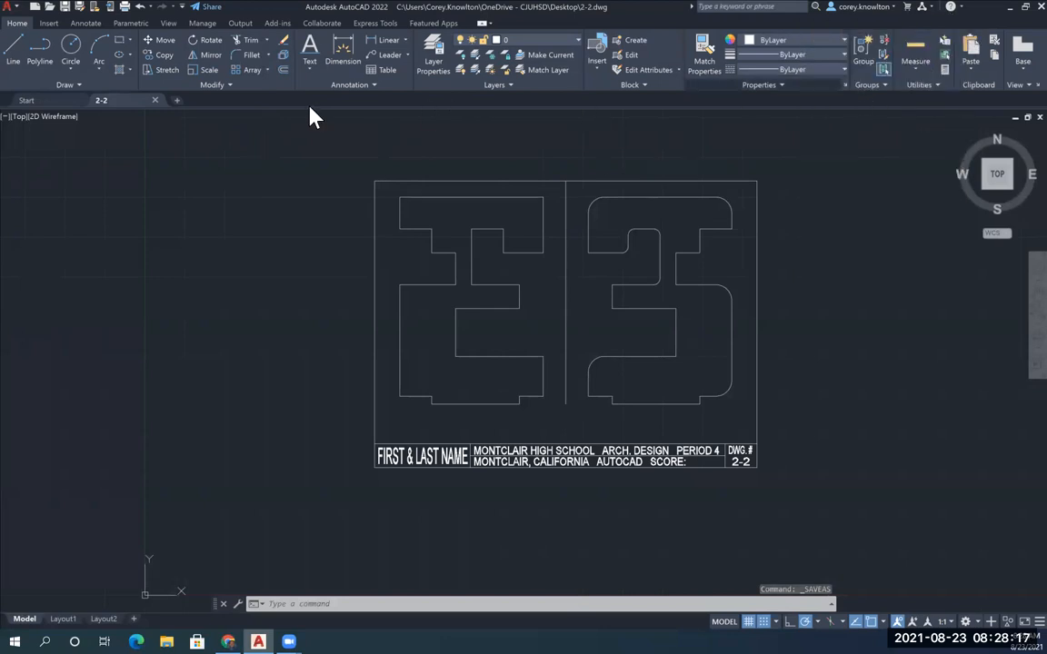
Set up a plot with the Microsoft Print to PDF printer, plotting the drawing's Extents and centering the plot
{"action": "left_click", "coordinate": [124, 7]}
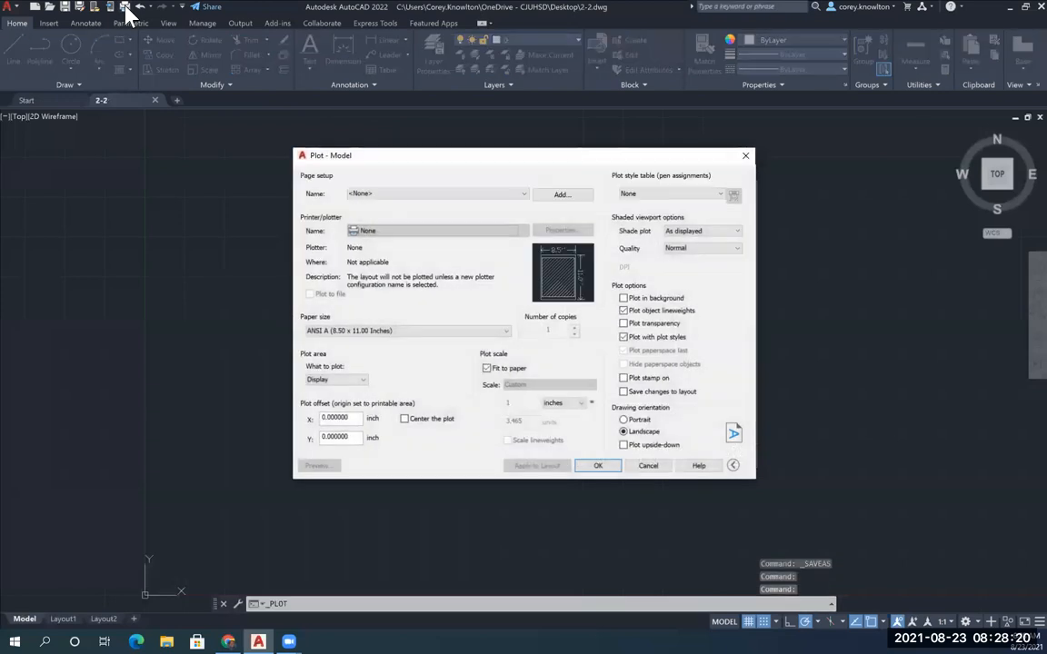
{"action": "left_click", "coordinate": [391, 233]}
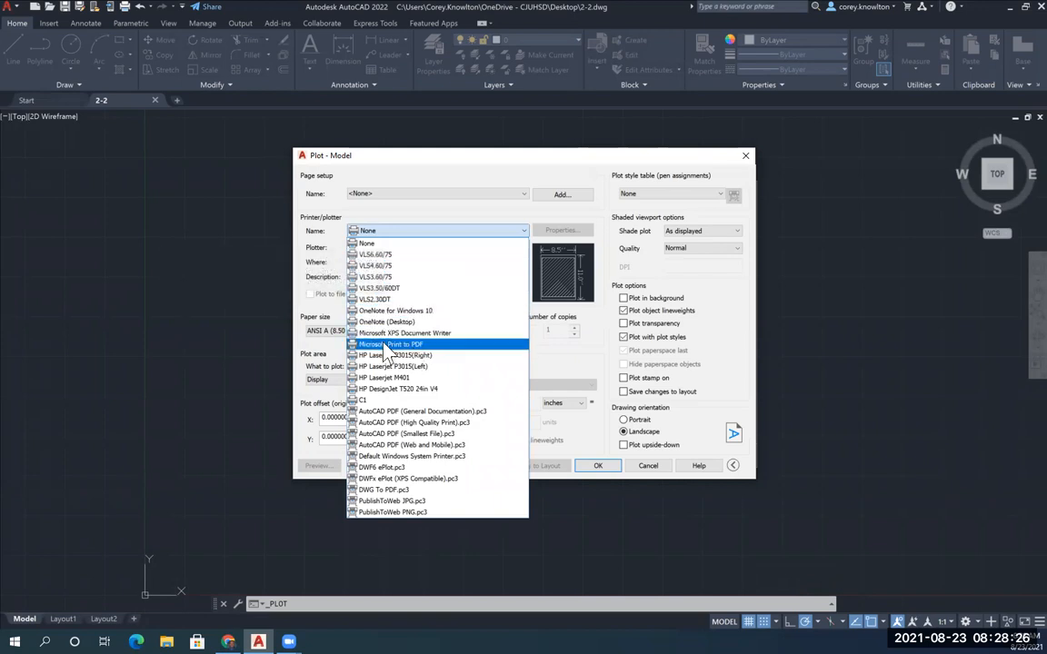
{"action": "left_click", "coordinate": [420, 345]}
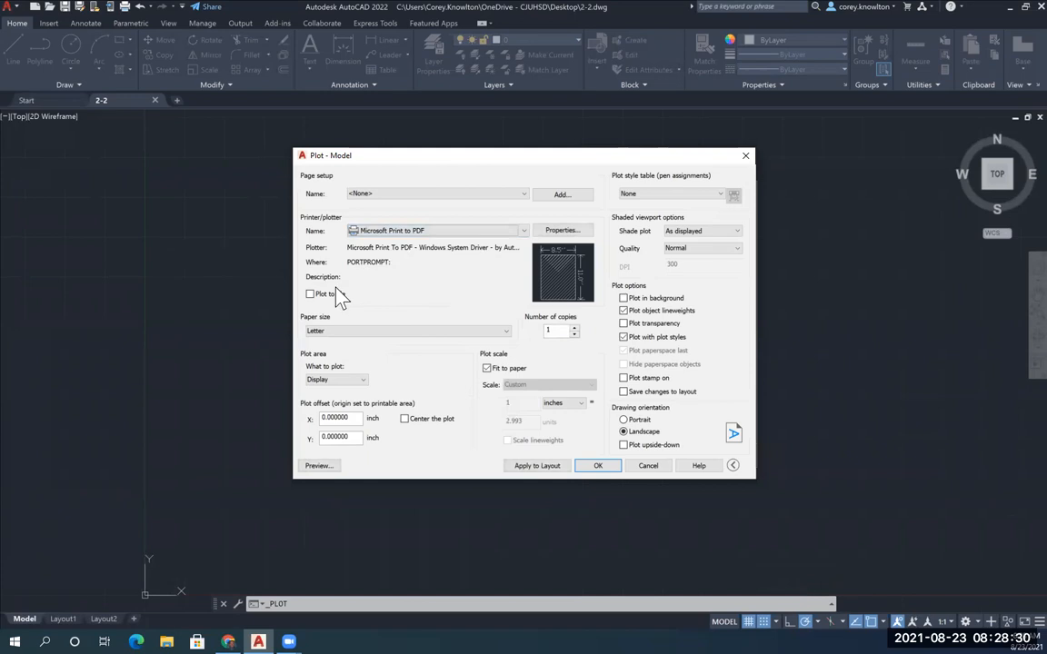
{"action": "left_click", "coordinate": [322, 379]}
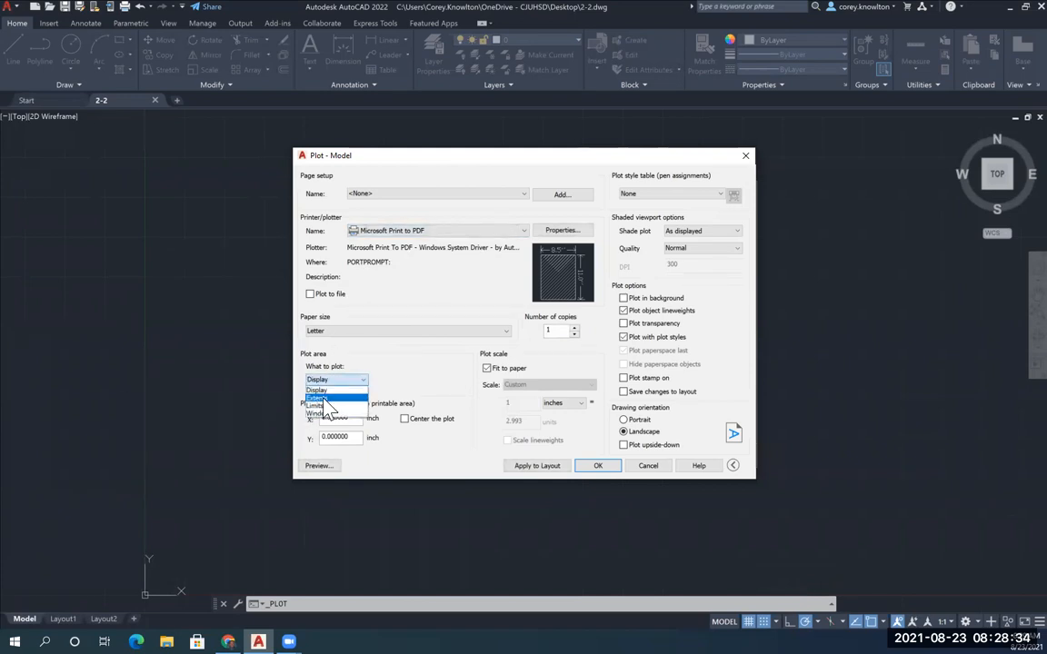
{"action": "left_click", "coordinate": [329, 398]}
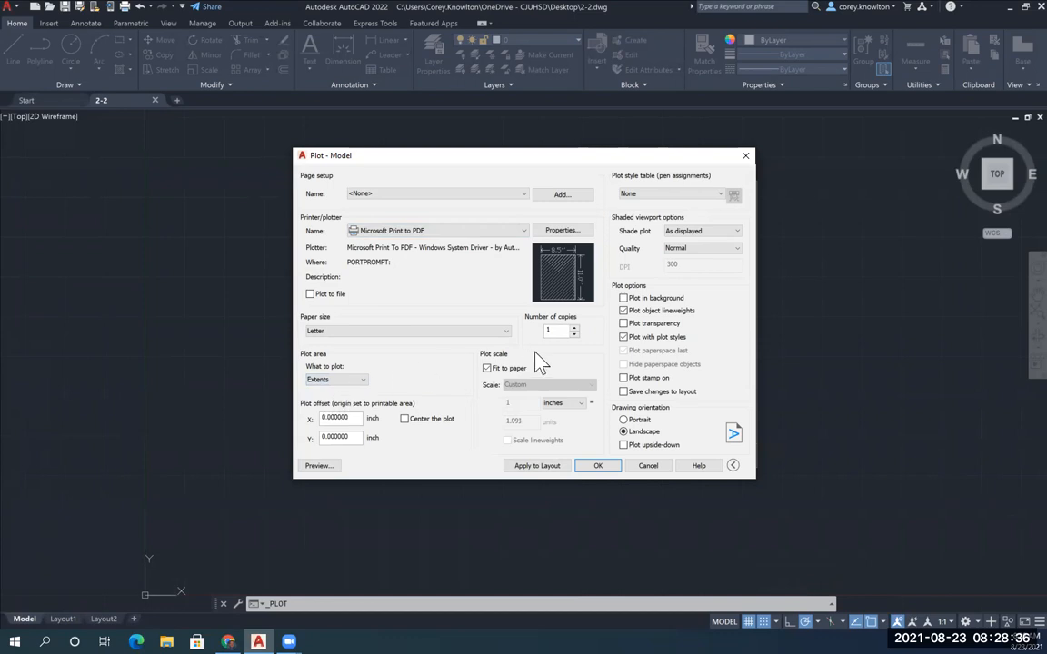
{"action": "left_click", "coordinate": [405, 419]}
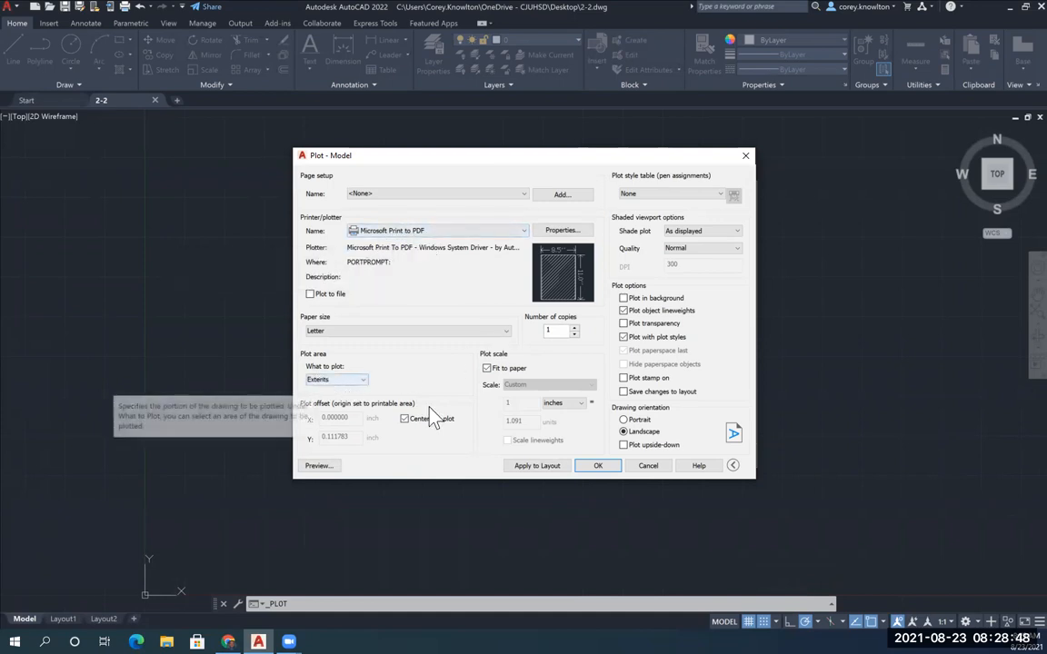
Preview the plot of the full sheet and plot it from the preview
{"action": "left_click", "coordinate": [317, 469]}
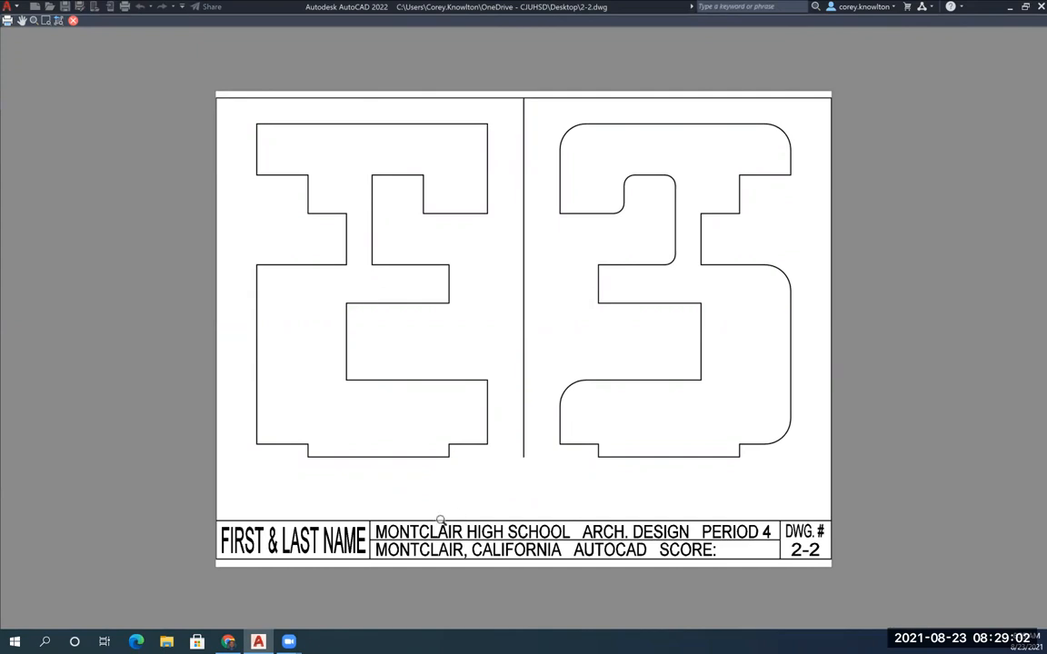
{"action": "right_click", "coordinate": [492, 288]}
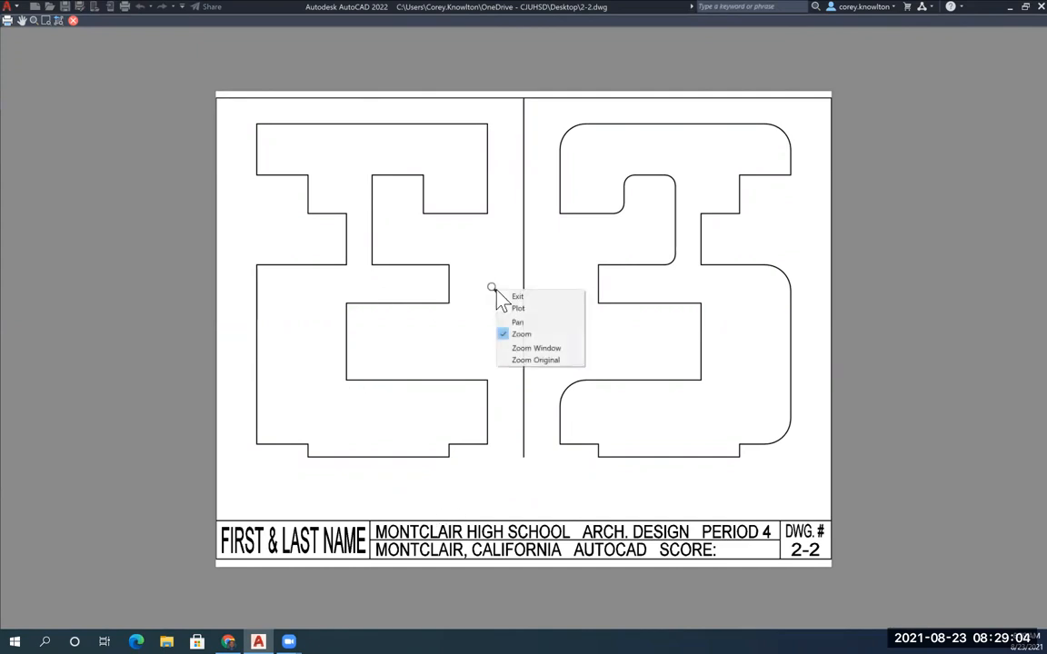
{"action": "left_click", "coordinate": [518, 309]}
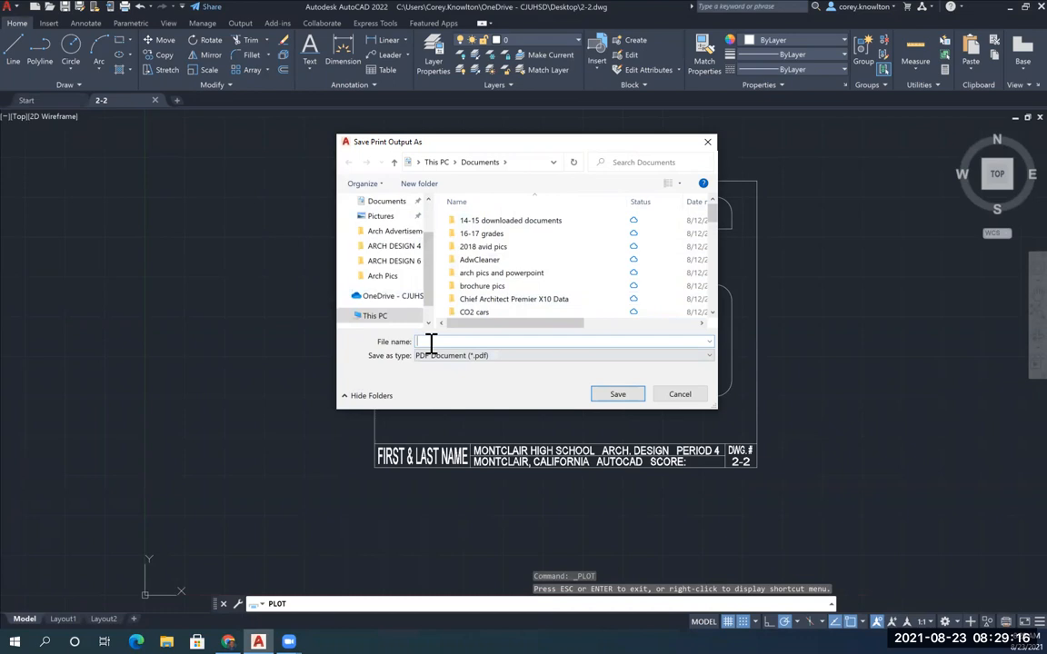
Save the print output to the Desktop as a PDF document named 2-2
{"action": "type", "text": "2-2"}
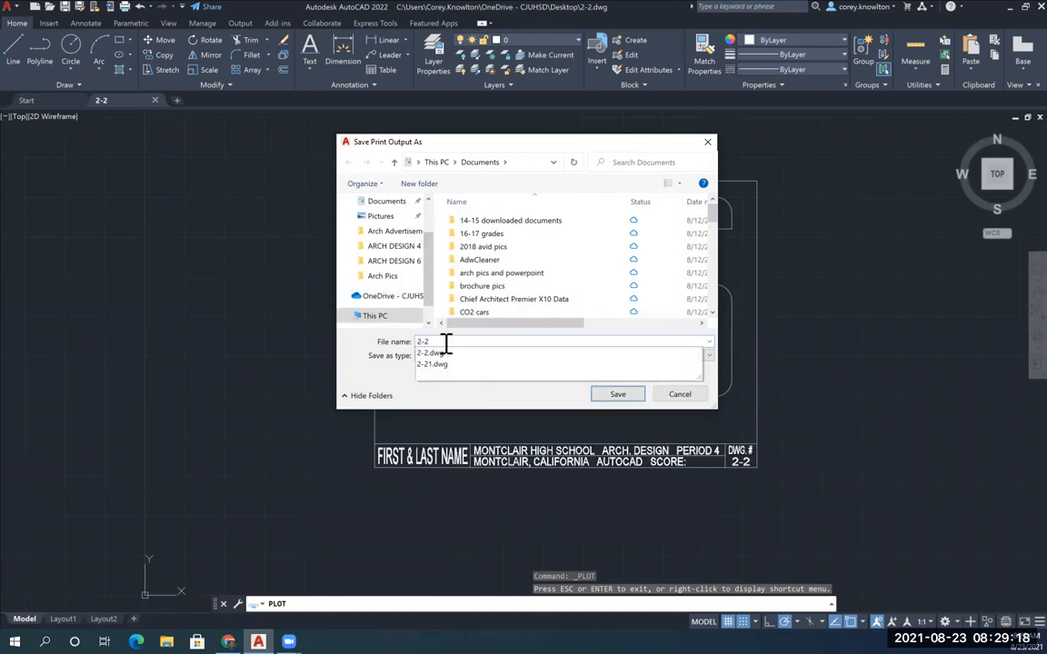
{"action": "left_click_drag", "start_coordinate": [431, 280], "coordinate": [434, 298]}
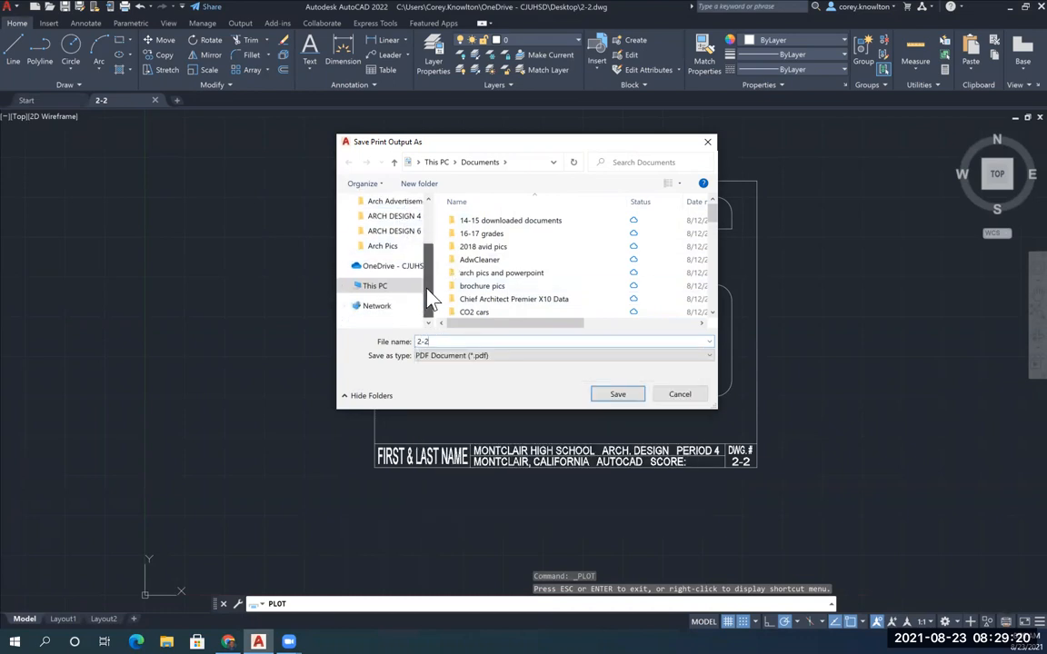
{"action": "scroll", "coordinate": [433, 295], "scroll_direction": "up", "scroll_amount": 5}
{"action": "left_click", "coordinate": [382, 227]}
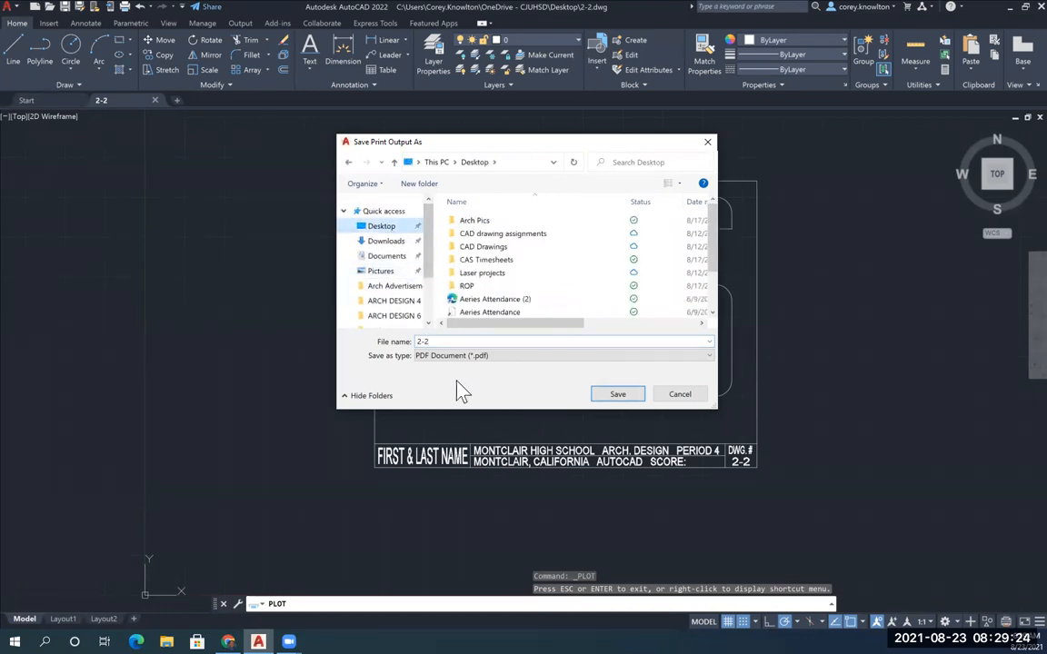
{"action": "left_click", "coordinate": [616, 396]}
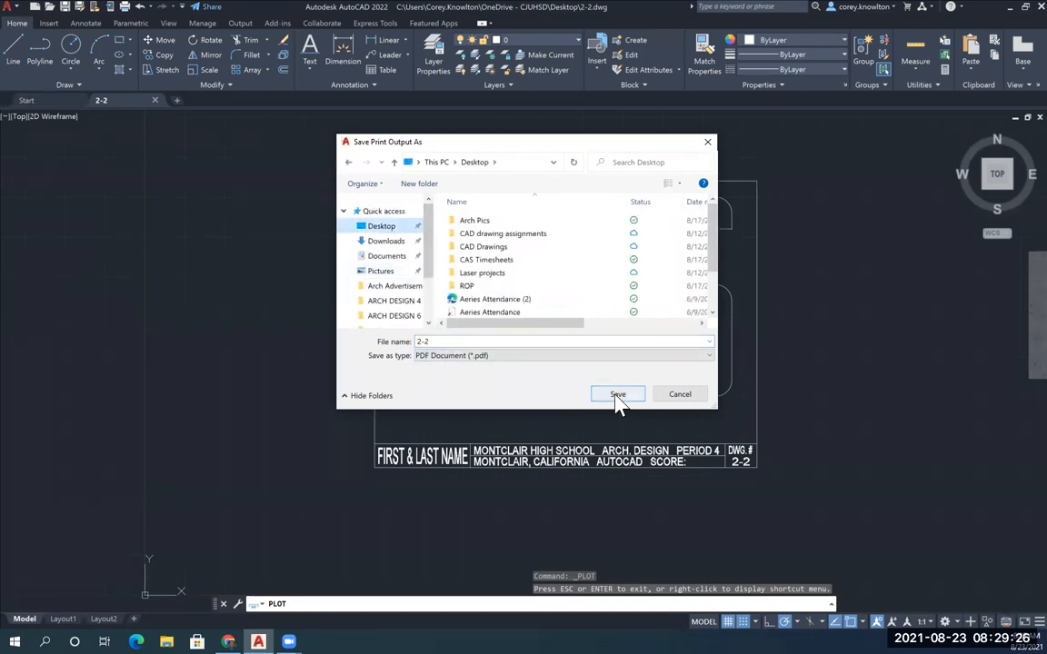